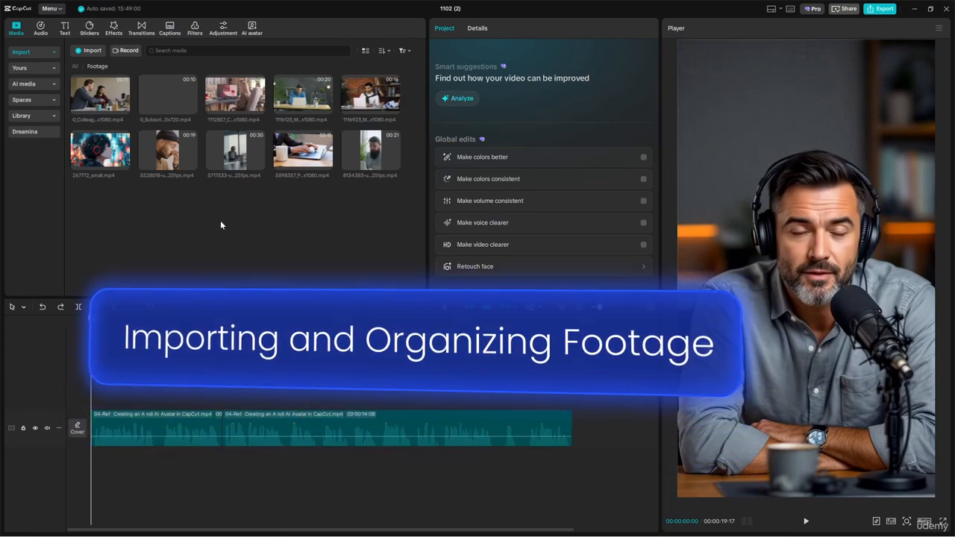
Browse the Footage folder and play through the first talking-head clip on the timeline to review where B-roll fits
left_click(75, 66)
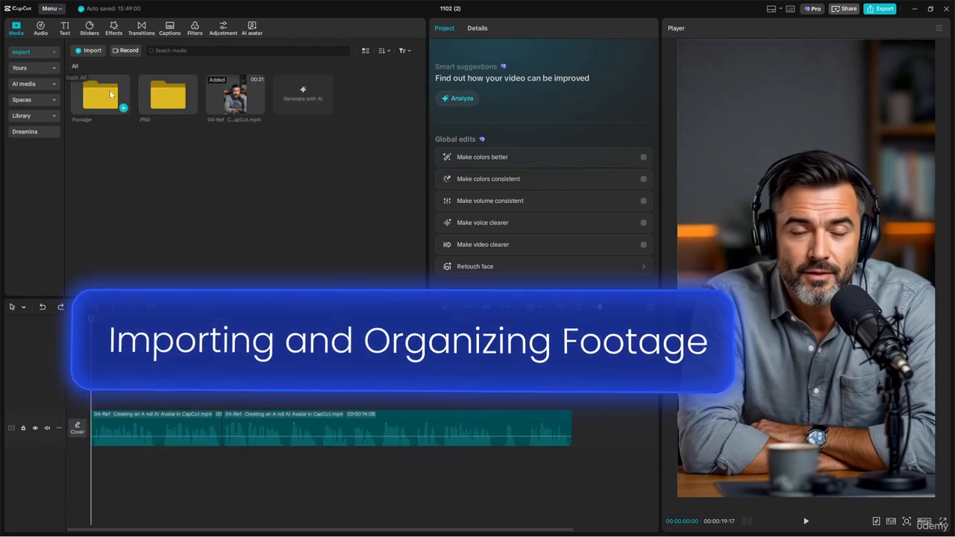
double_click(88, 105)
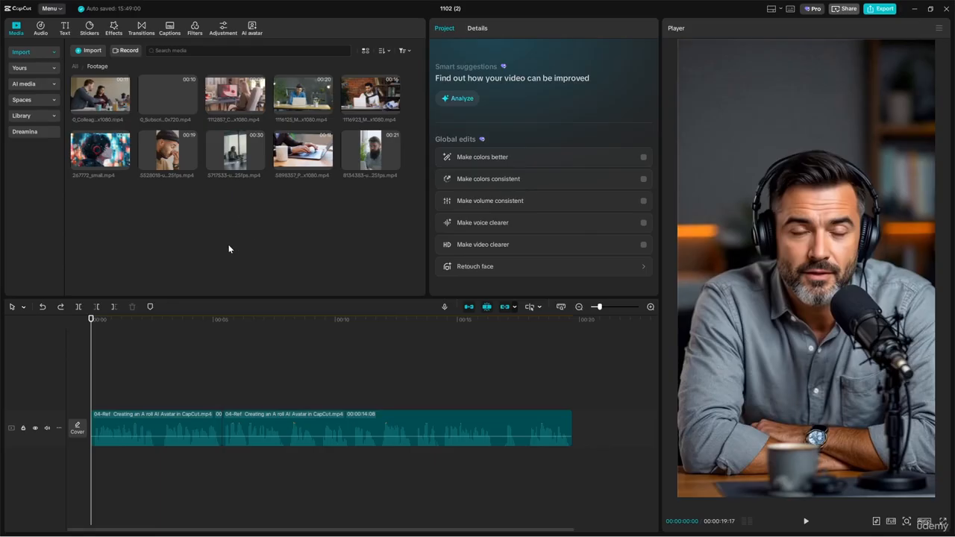
left_click(113, 416)
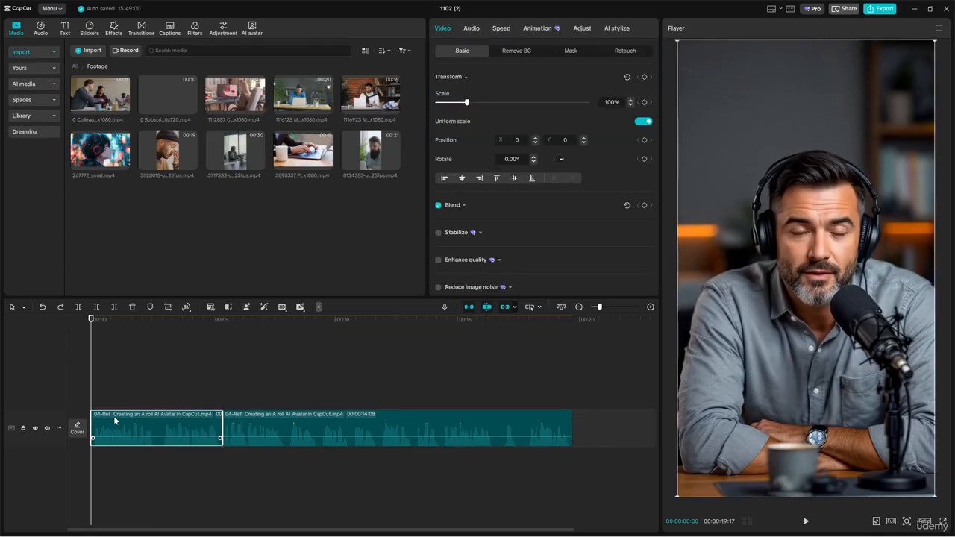
key("space")
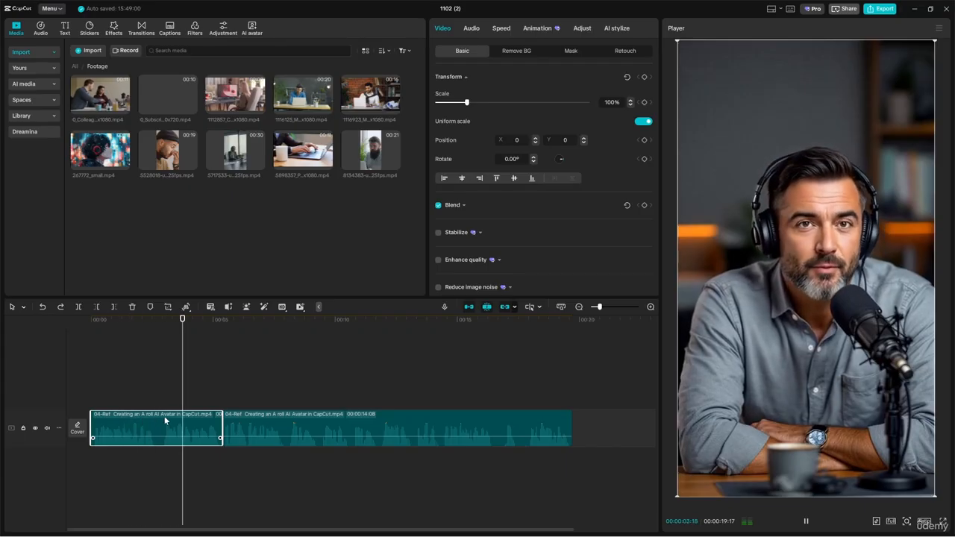
key("space")
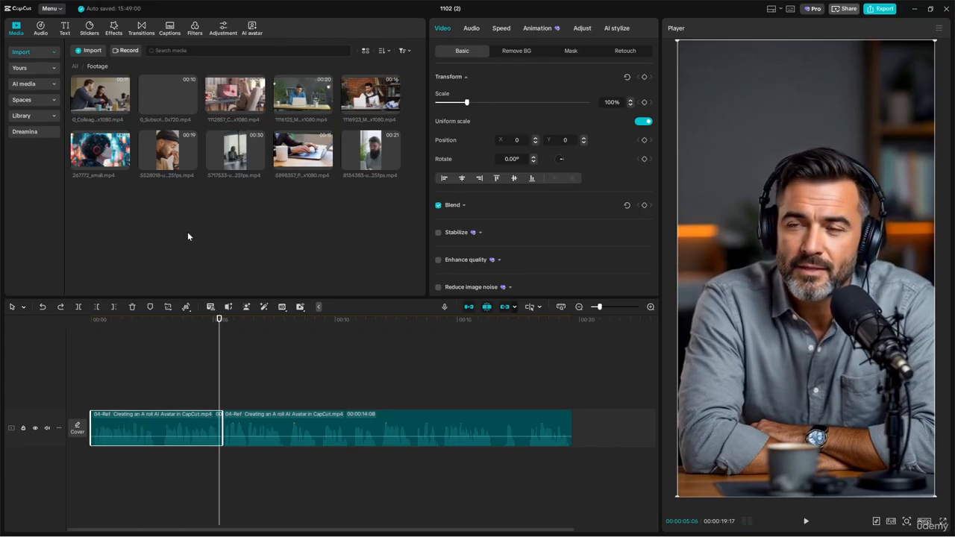
left_click(99, 321)
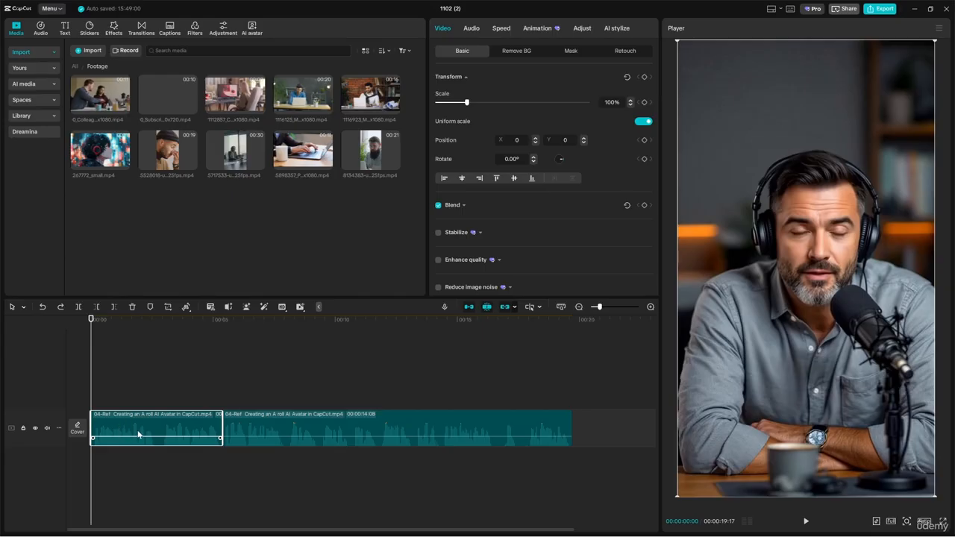
left_click(153, 428)
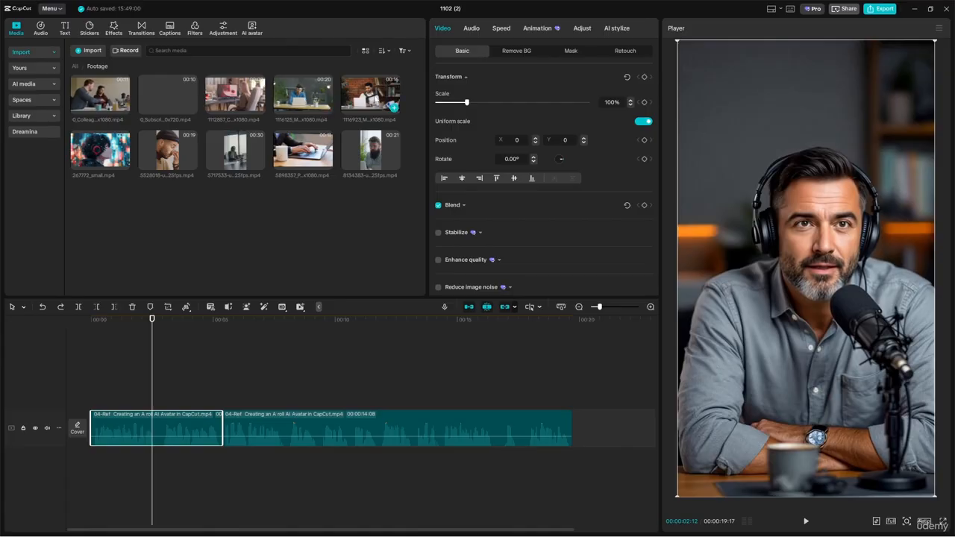
key("space")
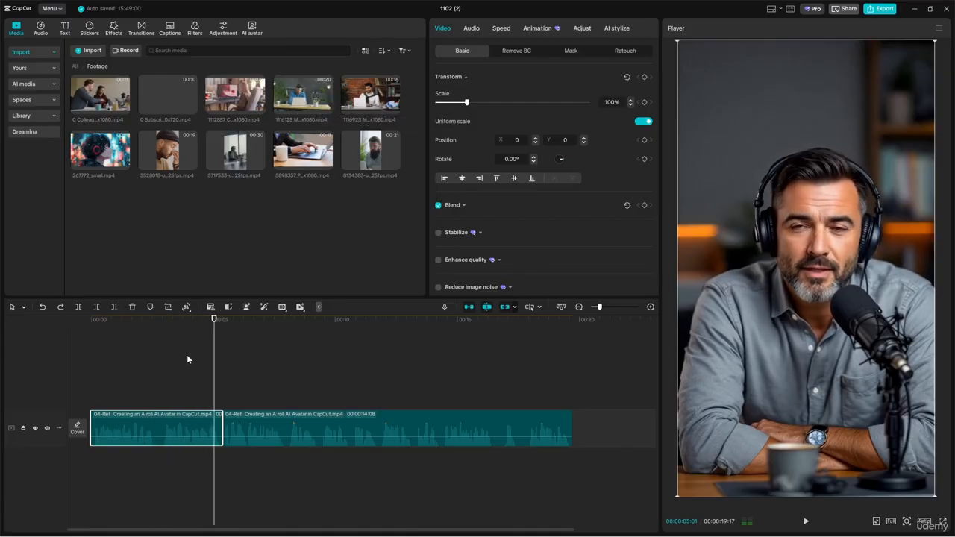
key("space")
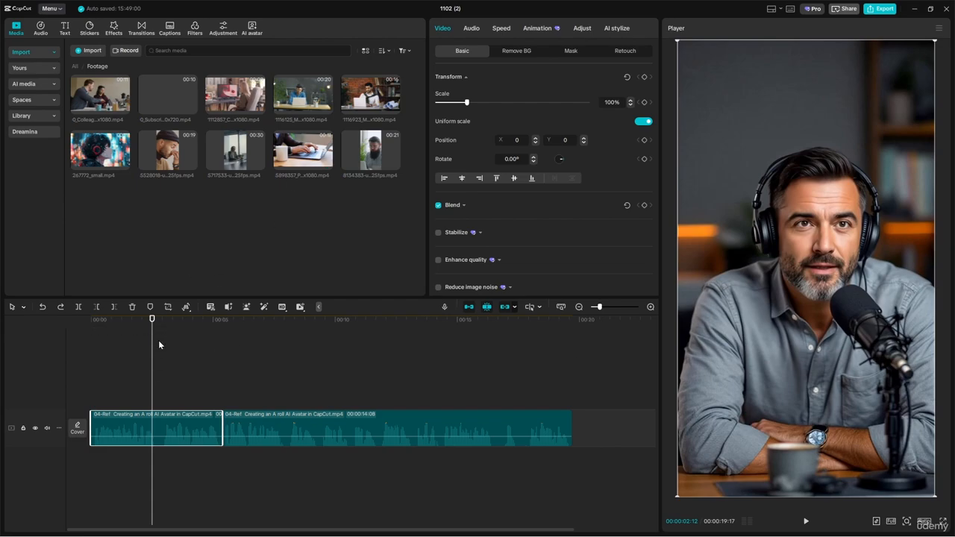
left_click_drag(153, 321, 214, 372)
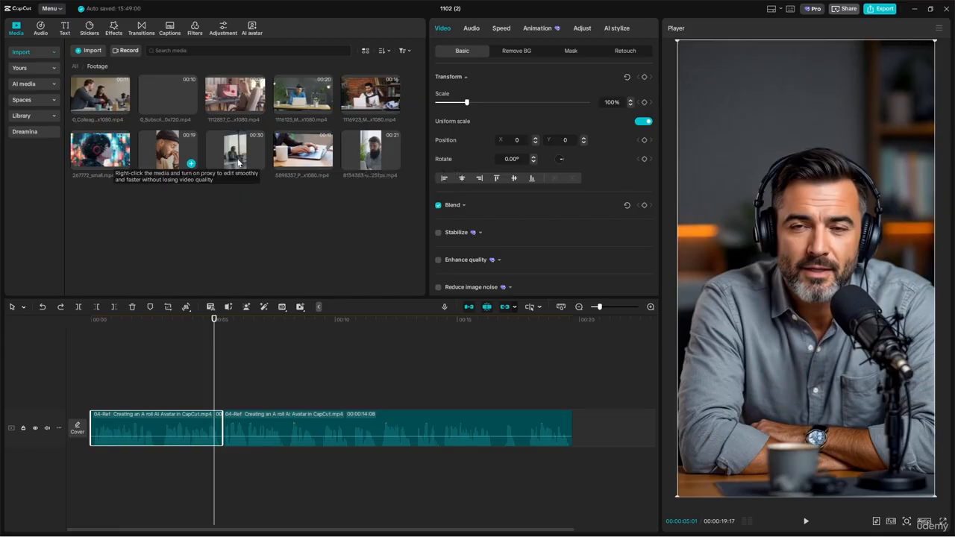
Overlay clip 1116125_Man_Indoor above the talking-head clip at the timeline start and move it to the frame's lower part, Y position -1313
key("Home")
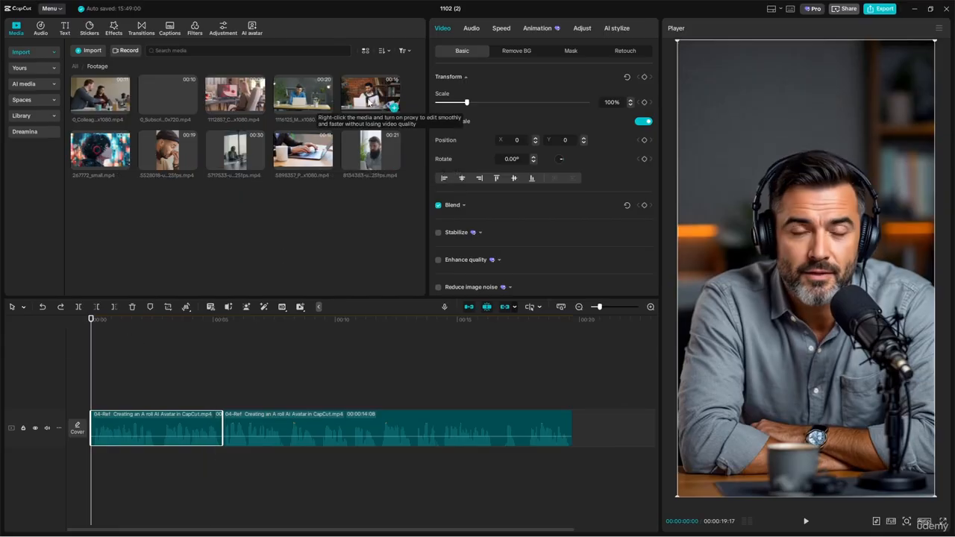
left_click_drag(348, 104, 89, 393)
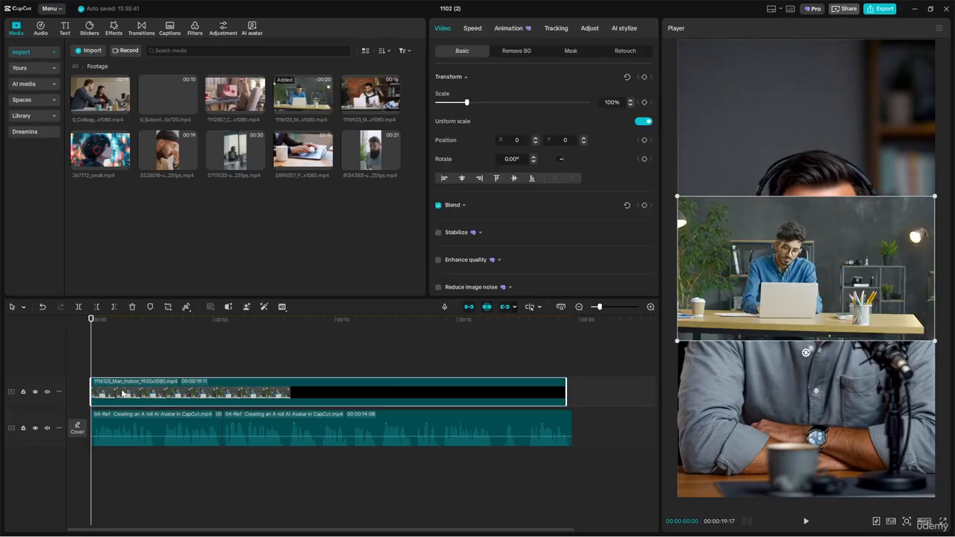
left_click_drag(779, 325, 777, 474)
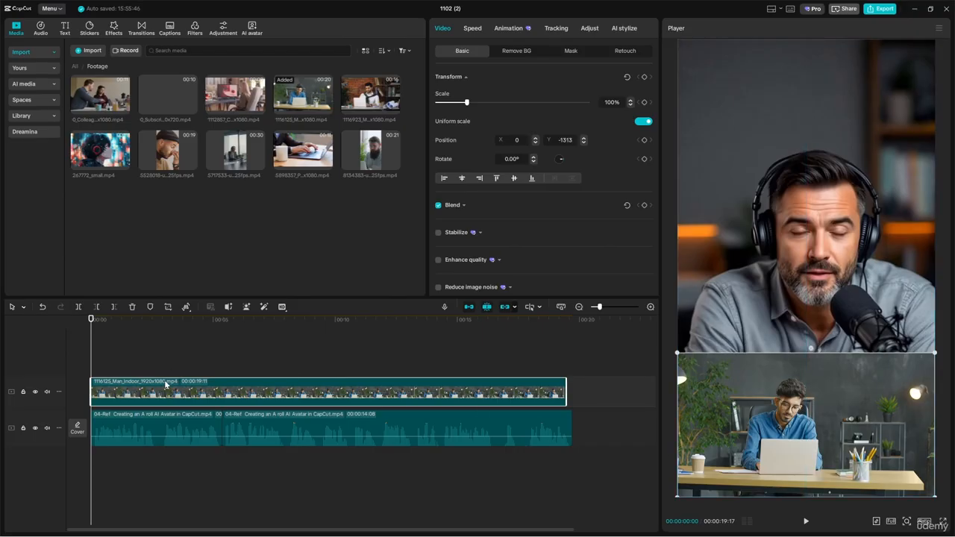
Split the 1116125_Man_Indoor clip at 00:00:02:20 and delete the part after the cut
key("space")
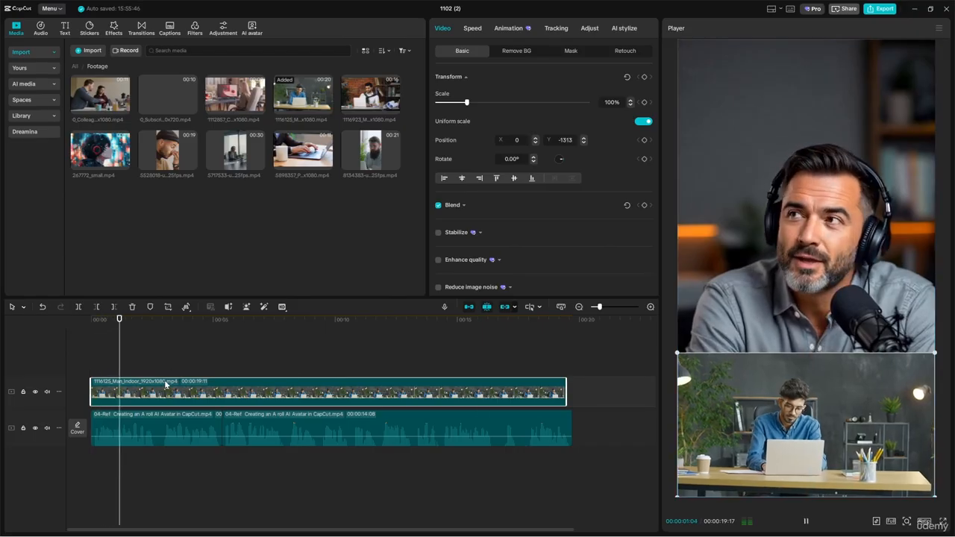
key("space")
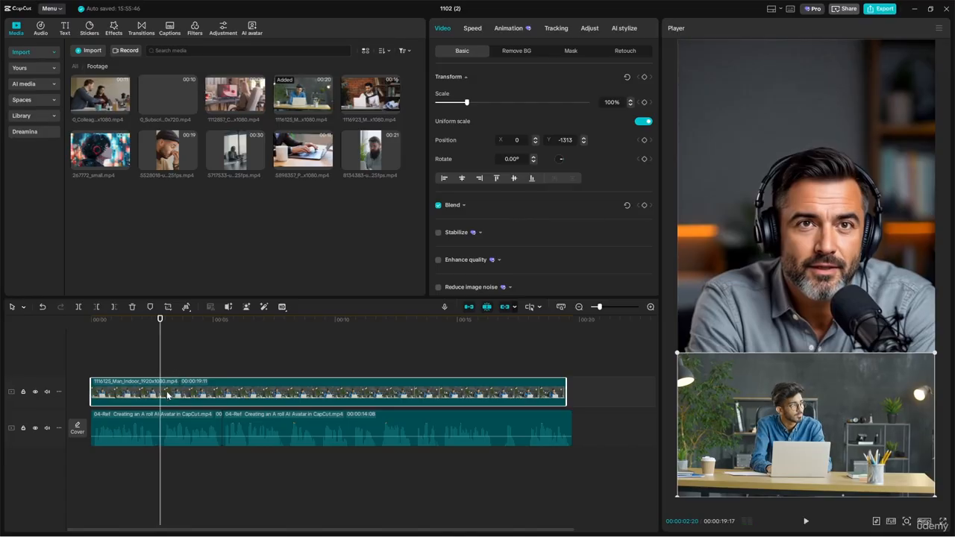
key("ctrl+b")
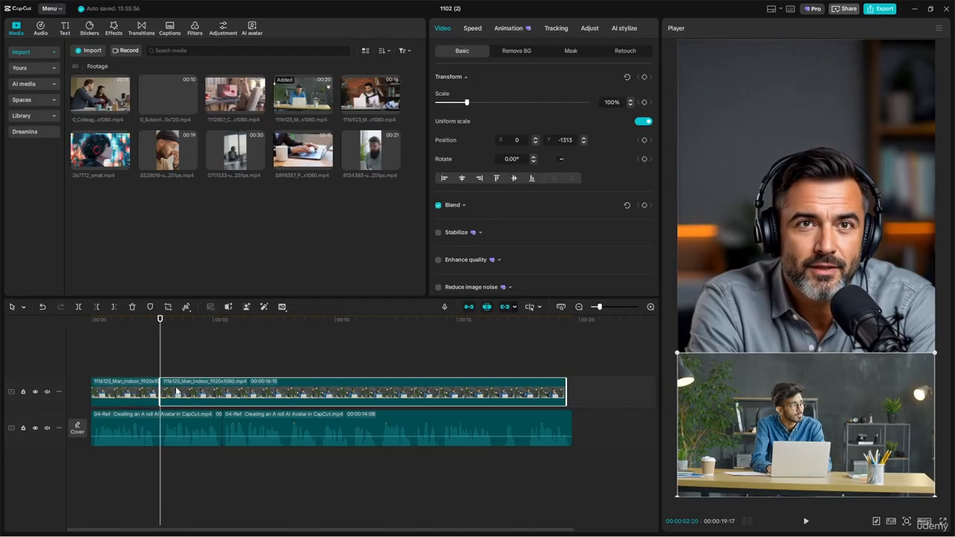
key("Delete")
Add clip 1116923_Man_Indoor on a new track at the timeline start and trim its end to match the clip beneath
left_click_drag(160, 358, 91, 358)
left_click_drag(388, 101, 92, 364)
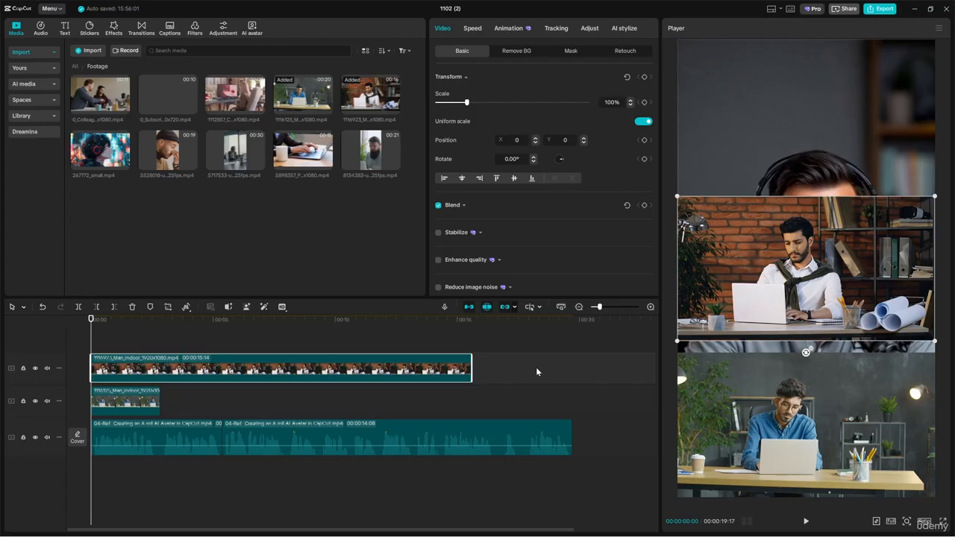
left_click_drag(470, 369, 161, 377)
Add clip 1112857_Coworking_Pretty on a new track at the timeline start and cut off everything after 00:00:03:09
left_click_drag(237, 109, 98, 345)
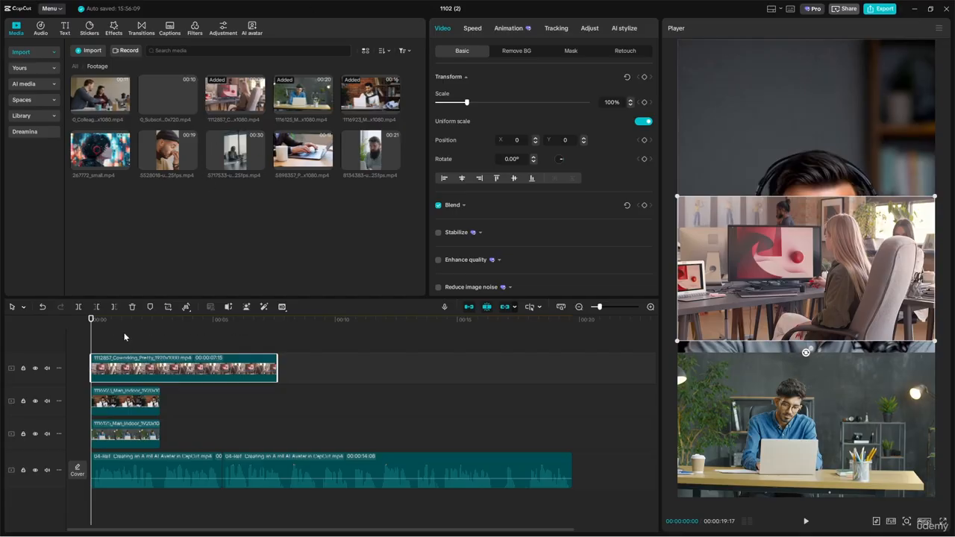
left_click(223, 99)
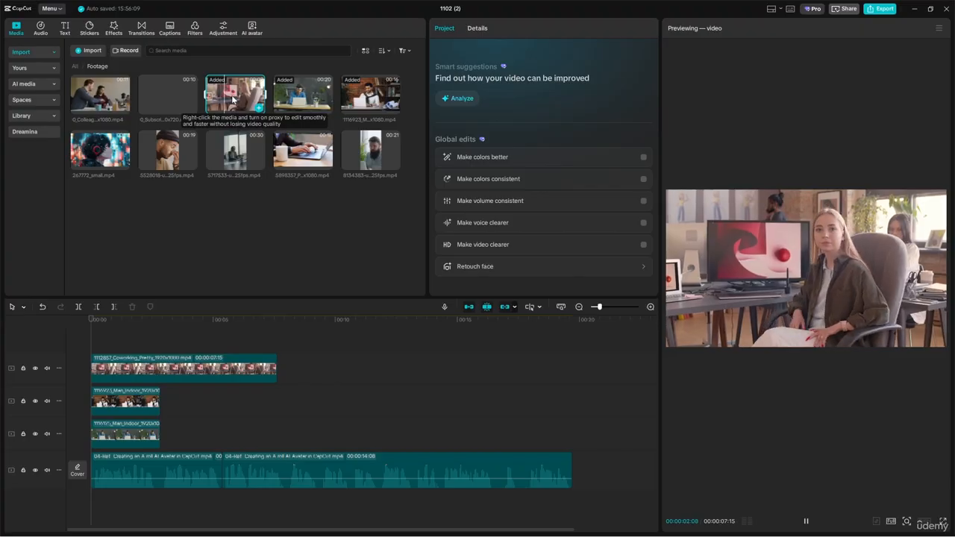
left_click(151, 371)
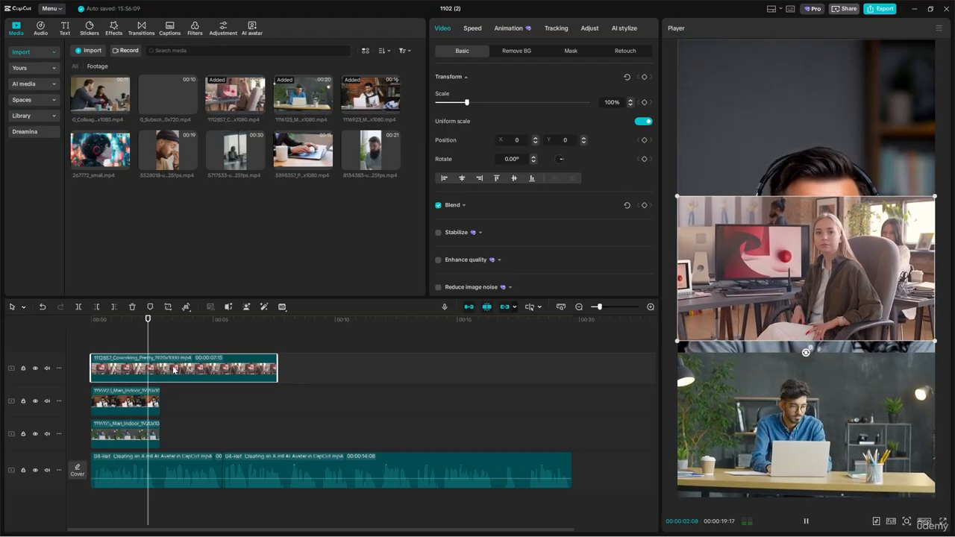
key("space")
left_click(166, 321)
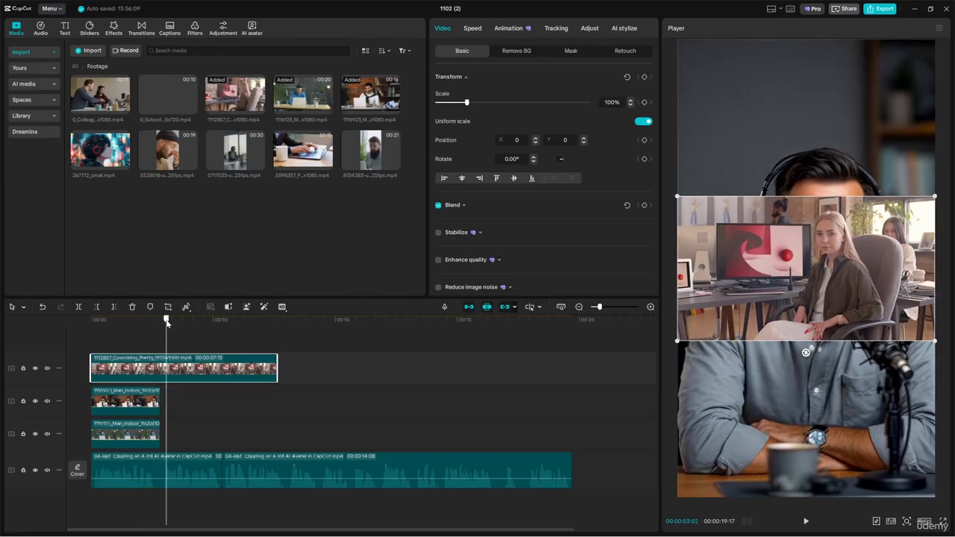
left_click_drag(166, 321, 173, 321)
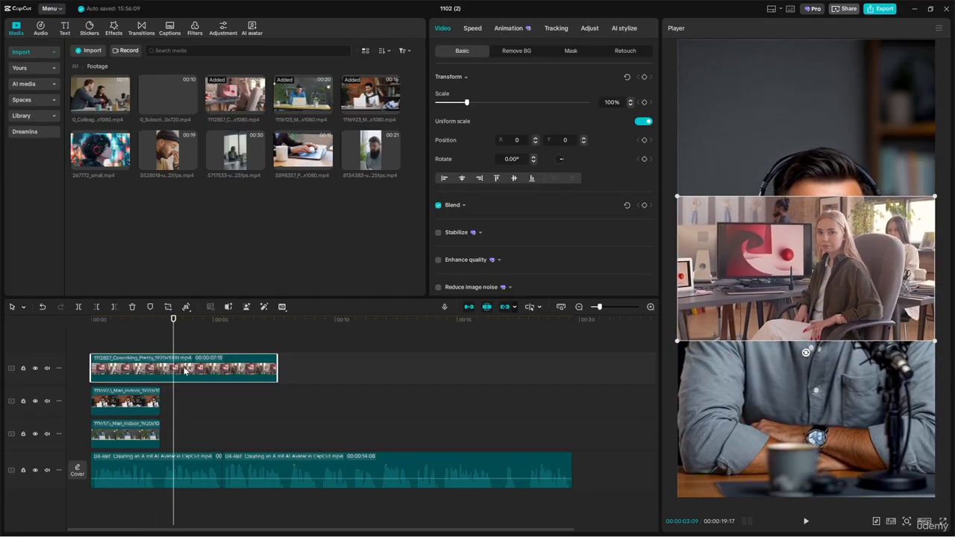
key("ctrl+b")
key("Delete")
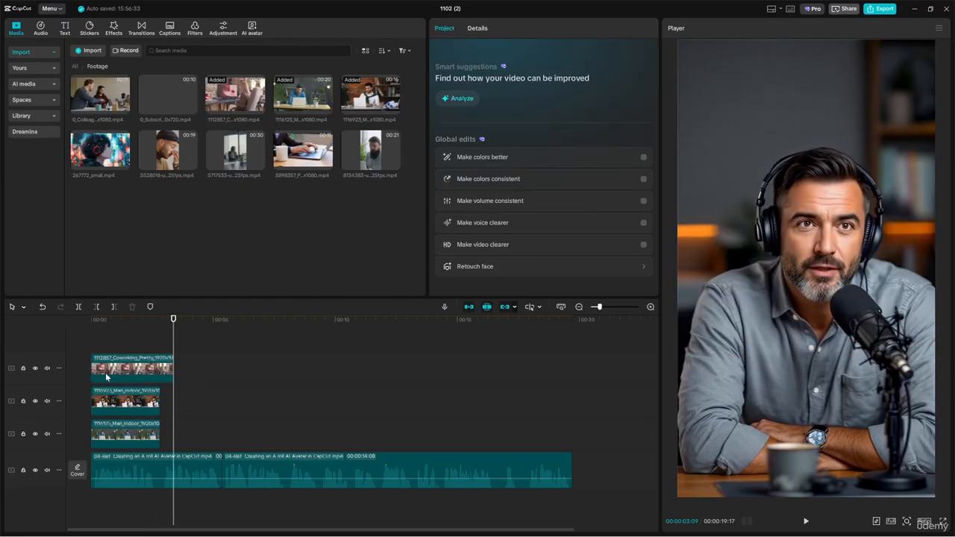
Trim the coworking clip's beginning to align it with the clips beneath, and move it to the frame's upper part, Y position 1278
left_click_drag(112, 376, 130, 381)
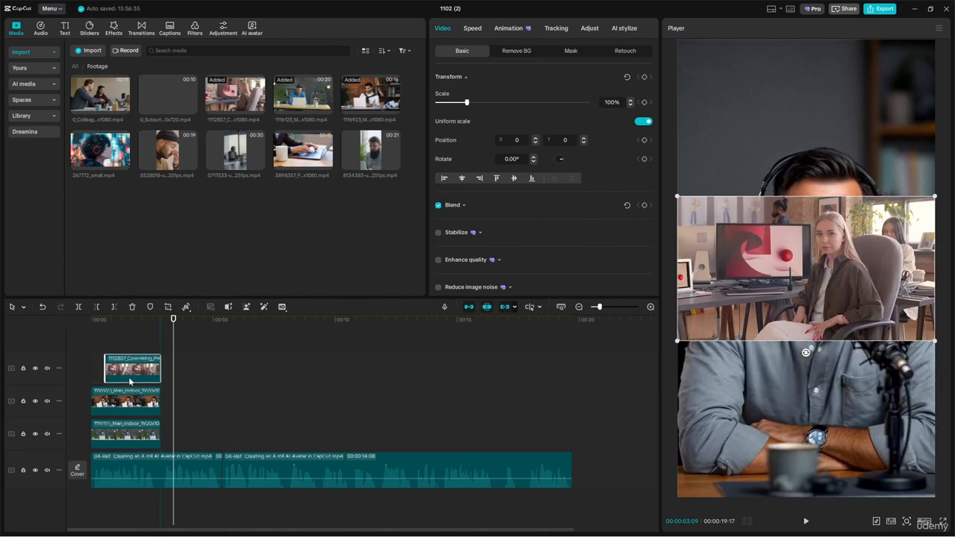
left_click(150, 323)
left_click_drag(110, 373, 77, 371)
key("ctrl+z")
left_click(94, 334)
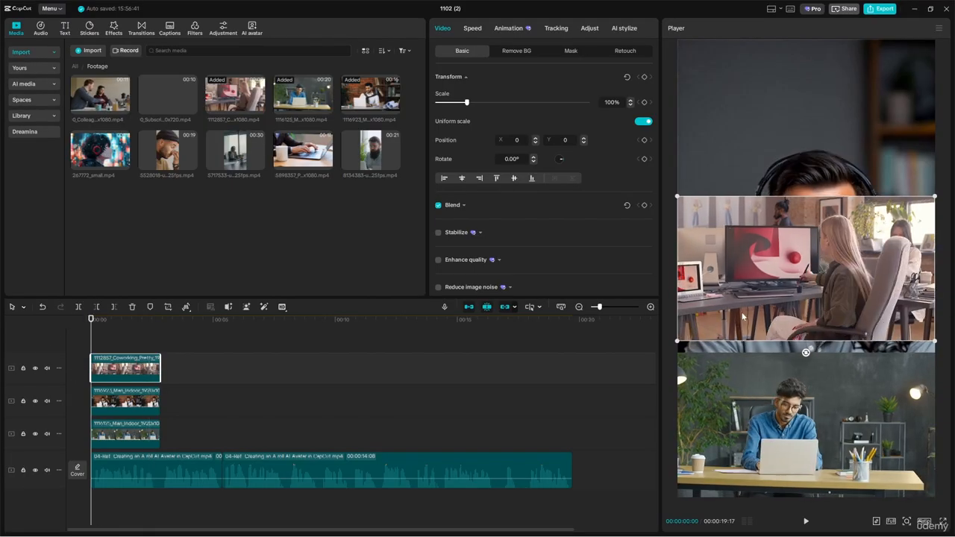
left_click_drag(743, 318, 752, 147)
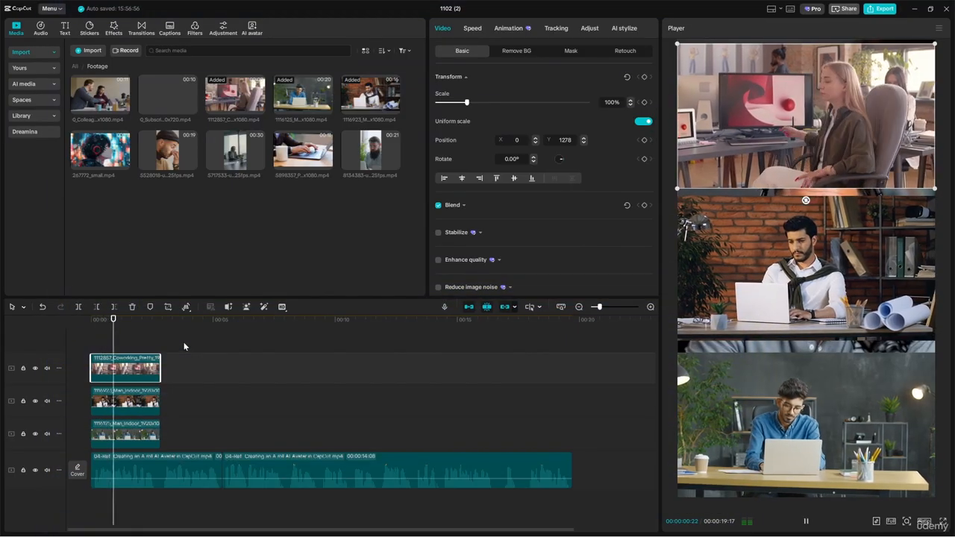
Extract the audio from the first talking-head clip on the main track
left_click(156, 469)
right_click(155, 468)
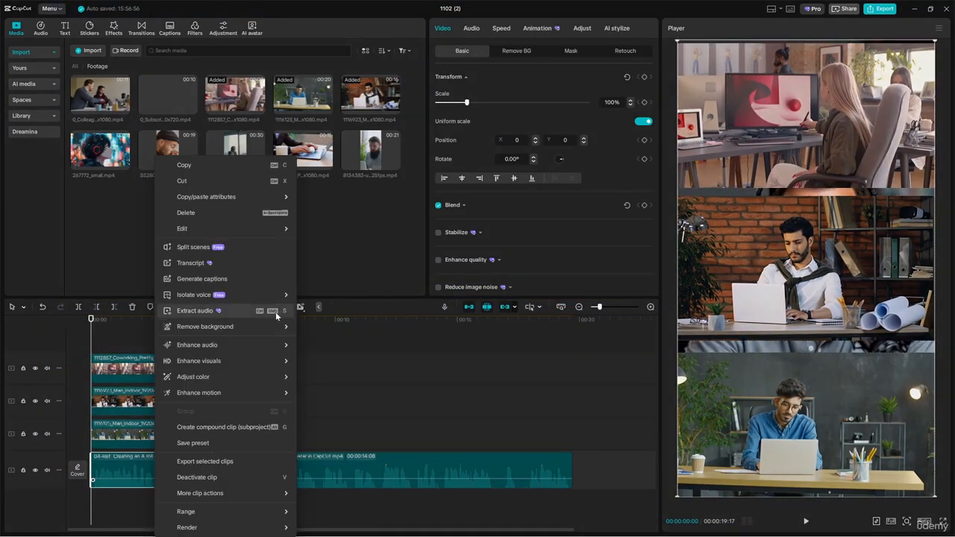
left_click(196, 309)
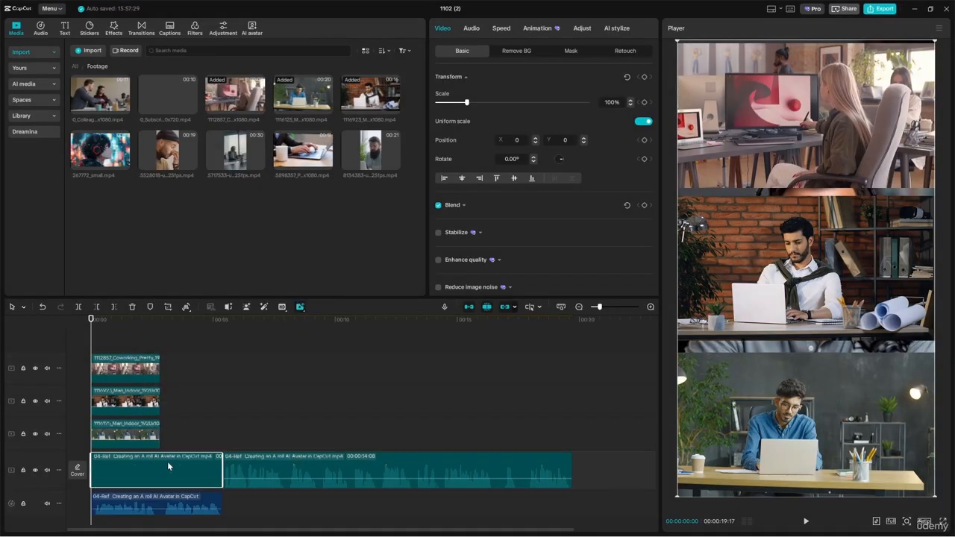
scroll(166, 467, "down", 1)
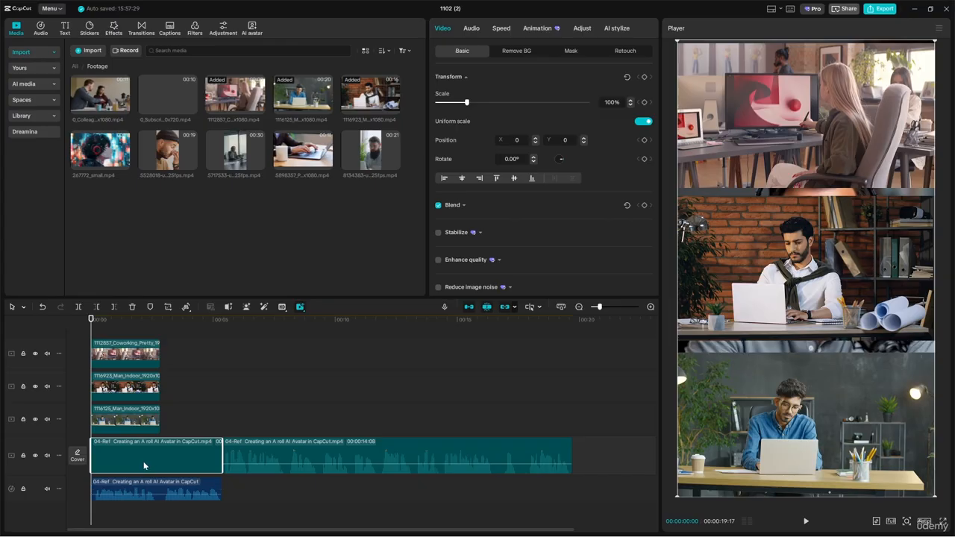
Undo the audio extraction on the first talking-head clip
key("ctrl+z")
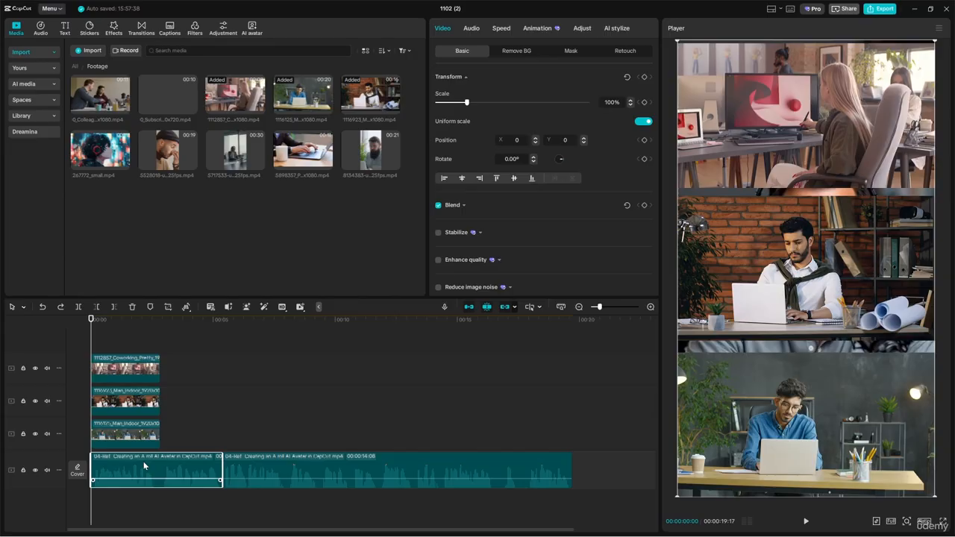
key("ctrl+shift+z")
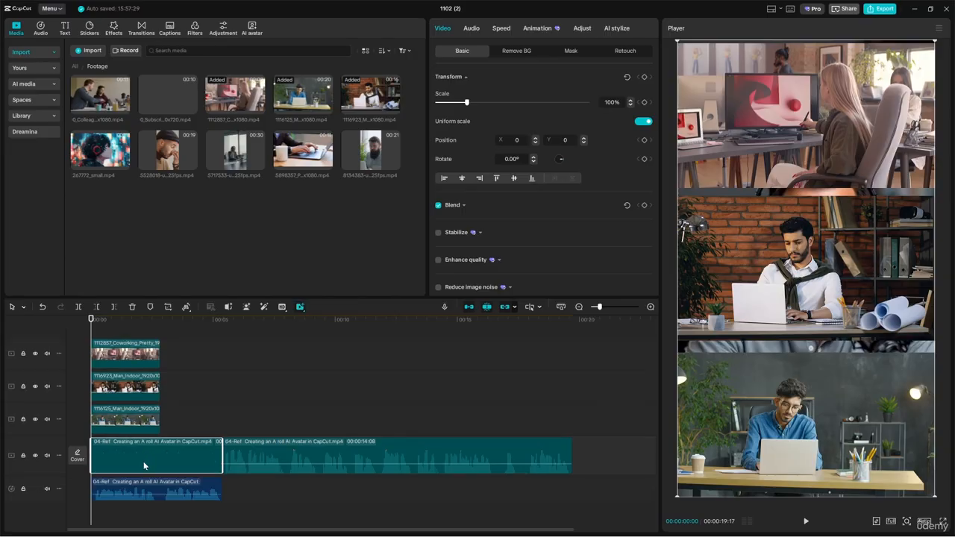
key("ctrl+z")
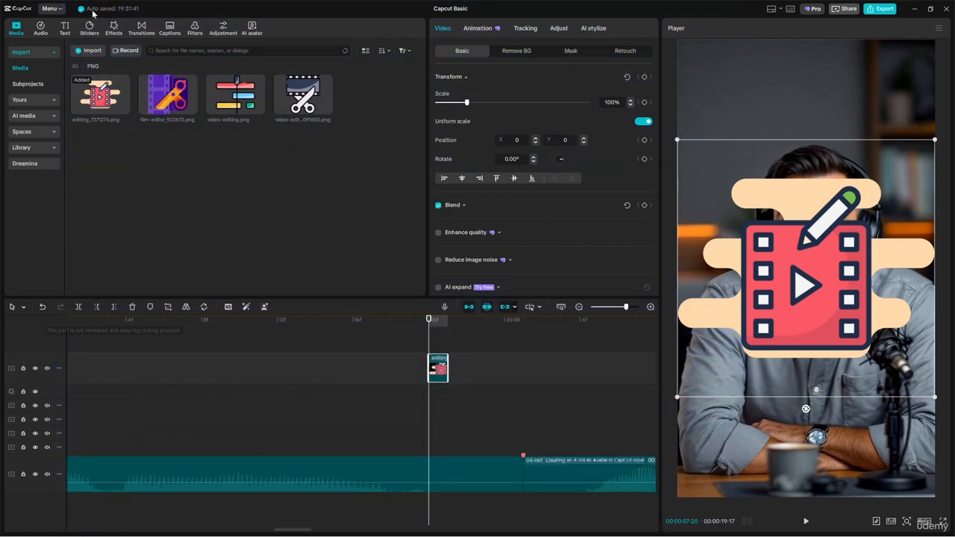
Set the default image duration to 5.0 s in the editing settings and save
left_click(50, 9)
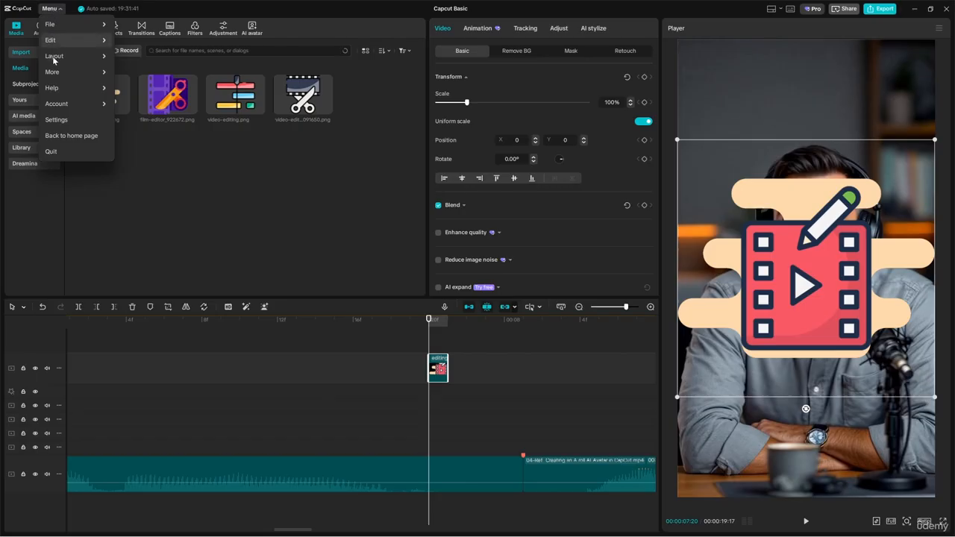
left_click(52, 120)
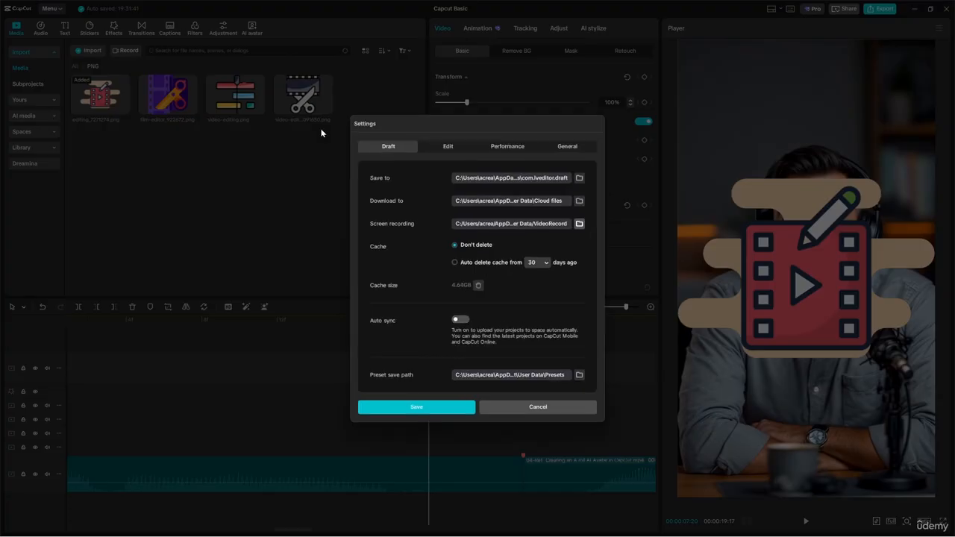
left_click(449, 147)
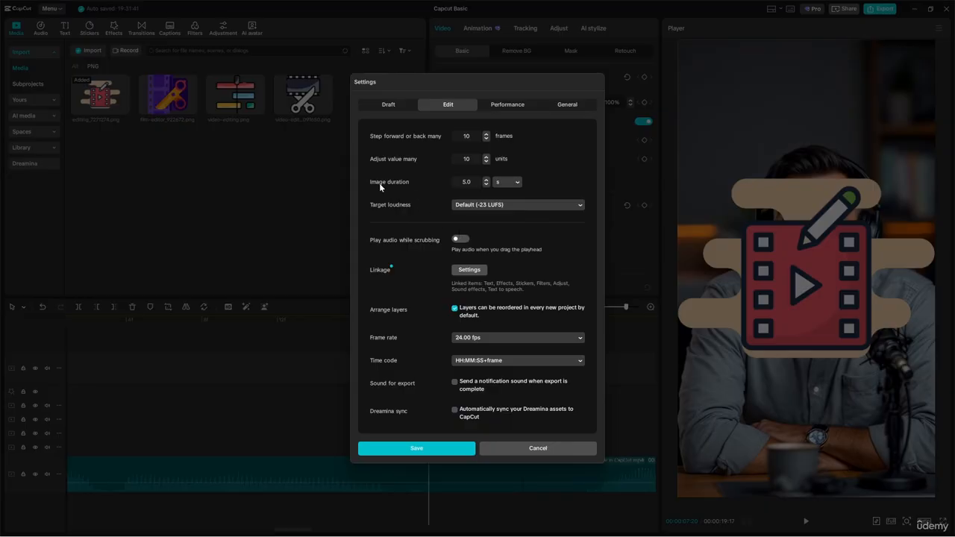
left_click(411, 452)
Add film-editor_922672.png on a new track above the short editing image in the timeline
left_click_drag(175, 104, 357, 399)
scroll(420, 378, "down", 4, "ctrl")
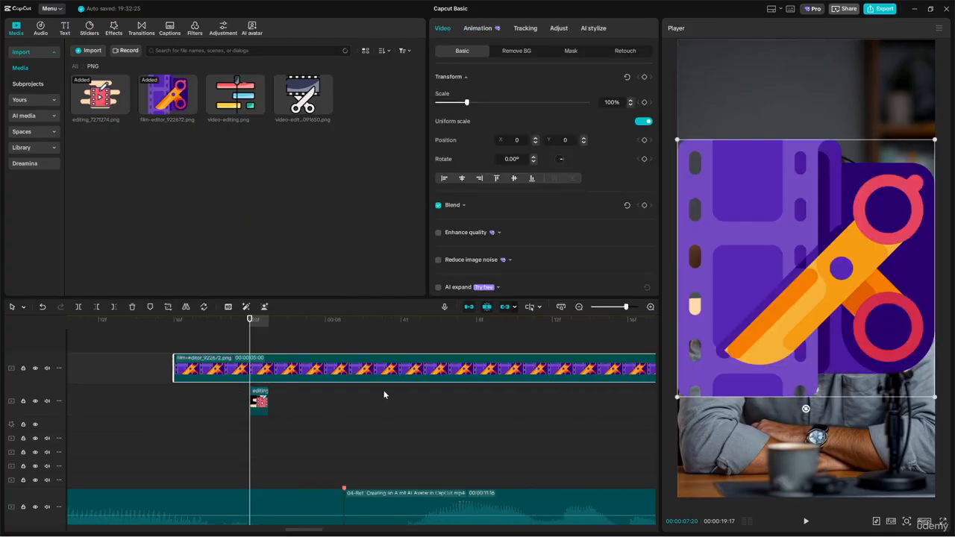
scroll(321, 381, "down", 5, "ctrl")
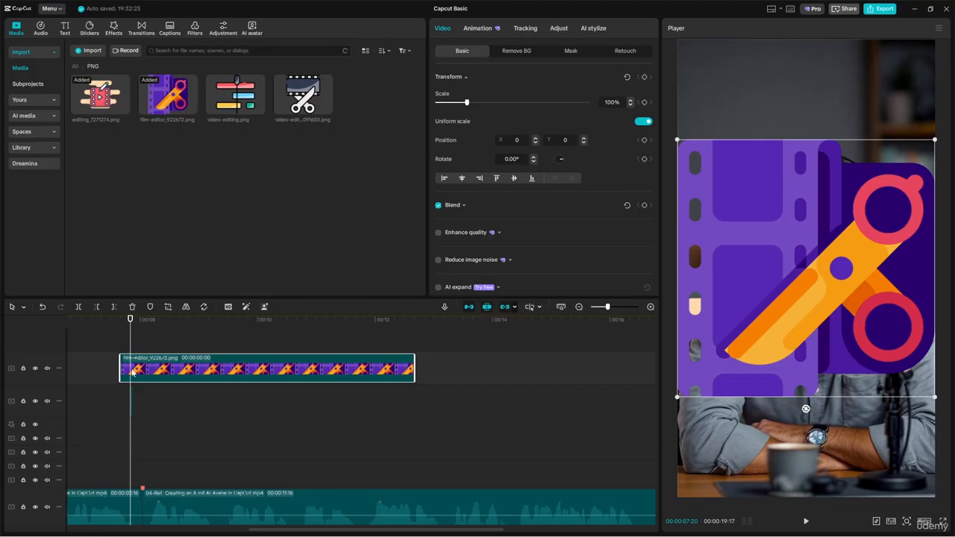
scroll(132, 373, "left", 3)
left_click_drag(339, 403, 298, 358)
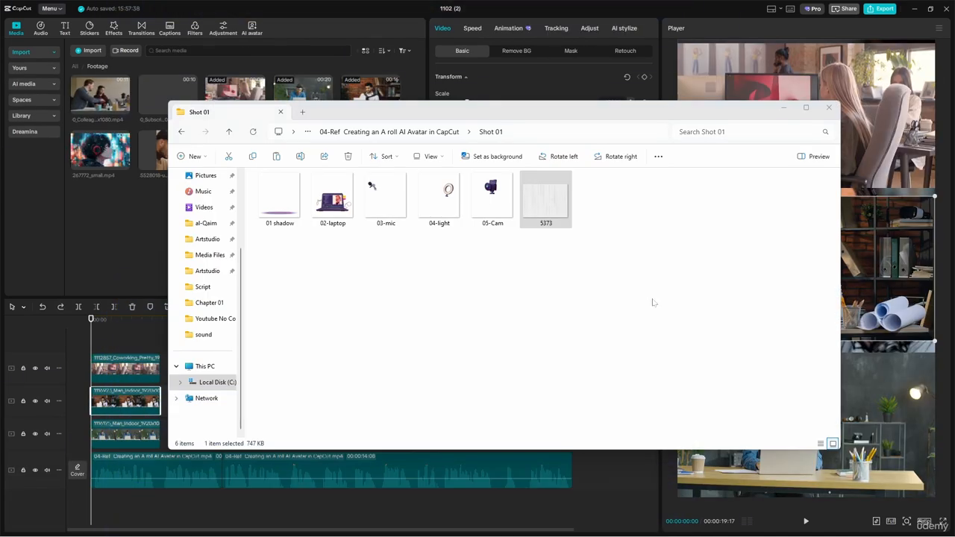
Add 5373.jpg from the Shot 01 folder beneath the stacked clips at the timeline start and trim it to 00:00:02:20
left_click_drag(550, 209, 105, 464)
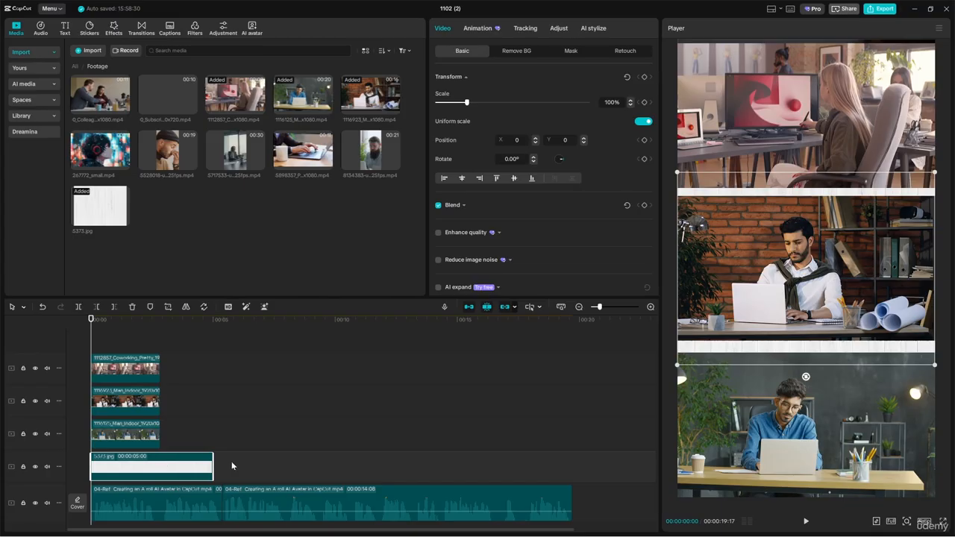
left_click_drag(210, 460, 143, 466)
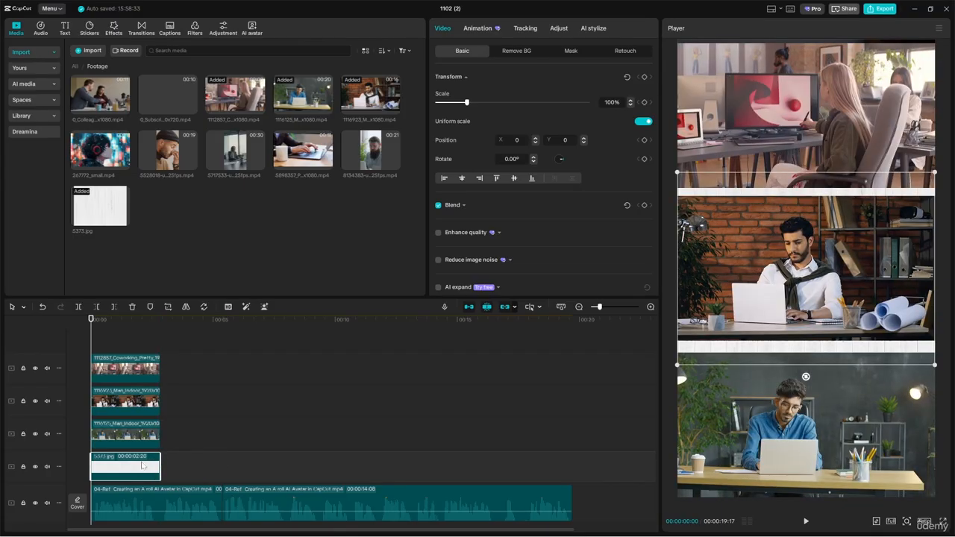
Rotate the 5373.jpg background by 90° and scale it to 179% to fill the vertical frame
left_click(204, 307)
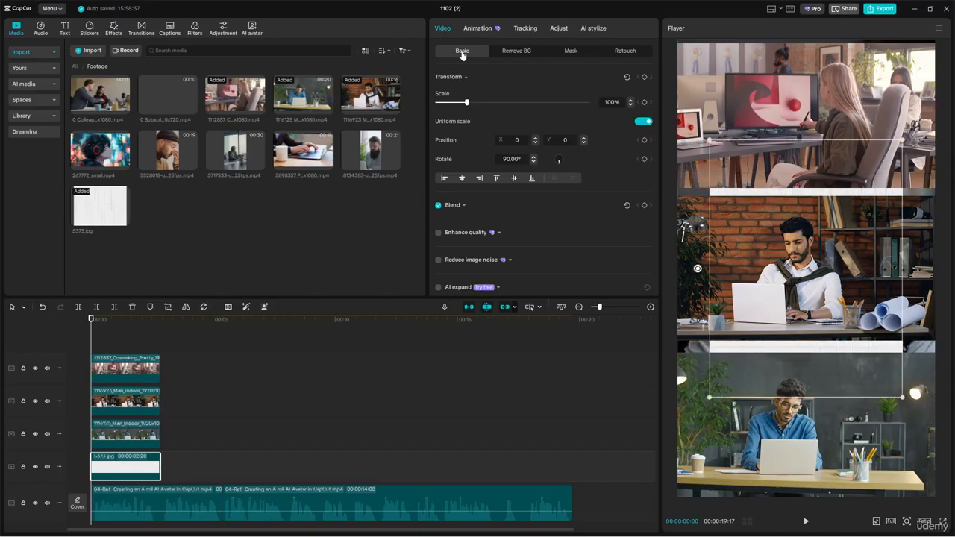
left_click_drag(467, 103, 491, 104)
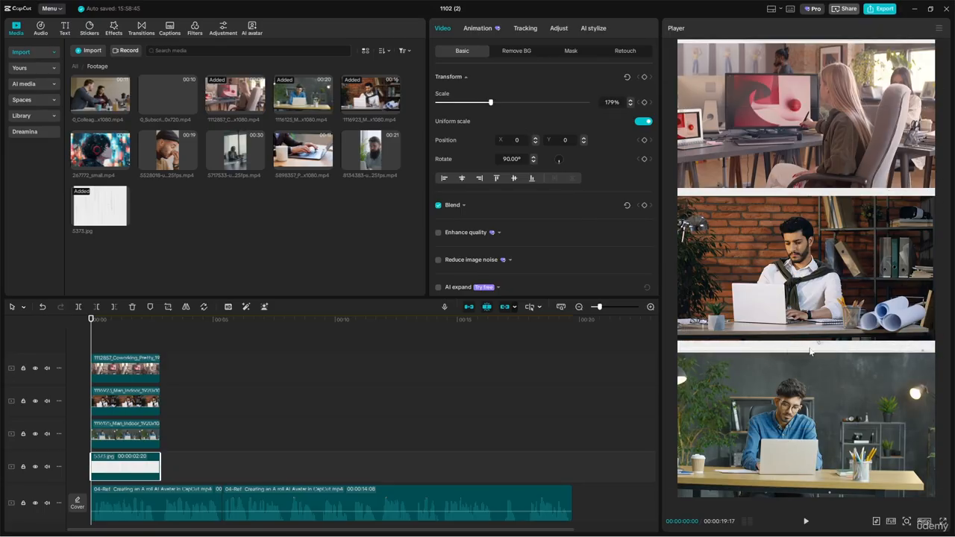
Even out the gaps between the stacked clips by moving the lowest one to Y -1227 and the coworking one to Y 1230
left_click(178, 332)
left_click(188, 498)
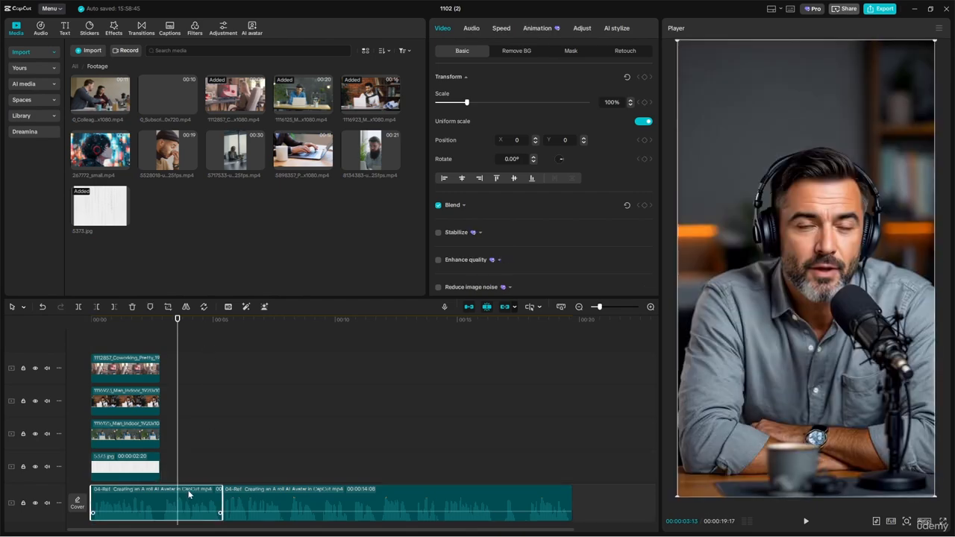
left_click(118, 330)
left_click(129, 466)
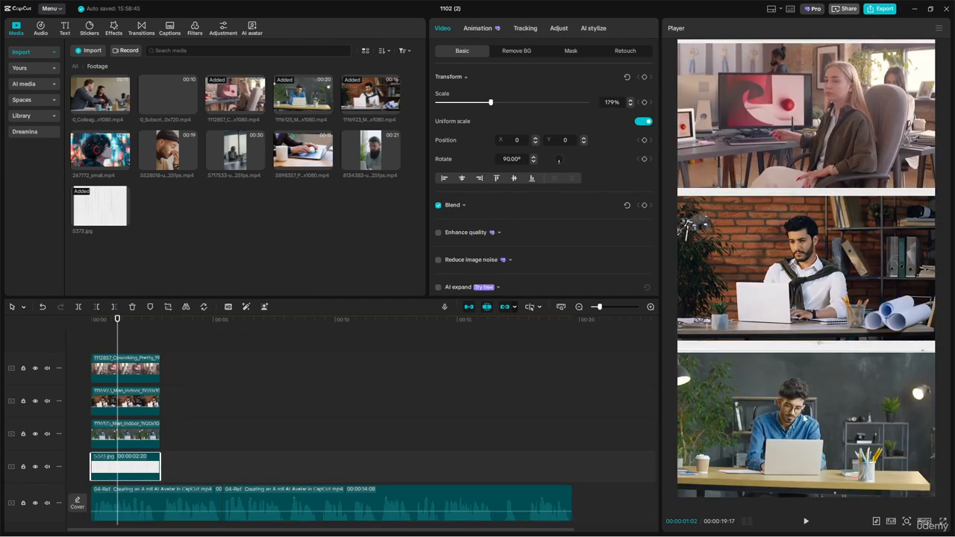
left_click(136, 442)
left_click_drag(816, 435, 818, 426)
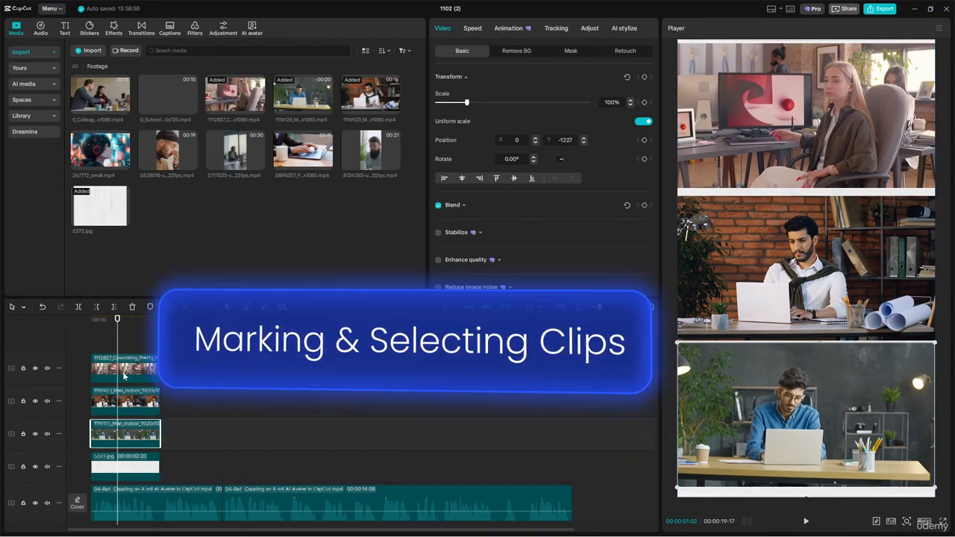
left_click(124, 375)
left_click_drag(849, 165, 793, 323)
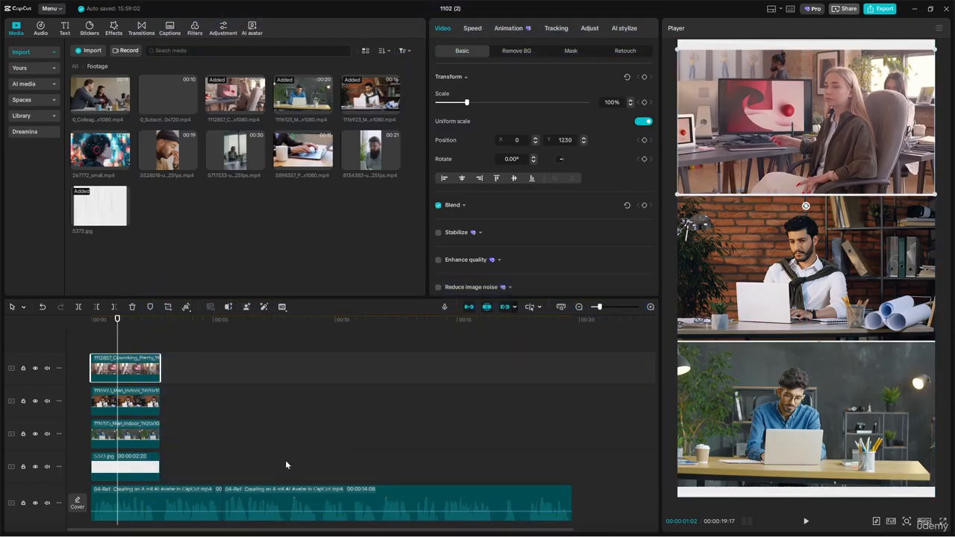
Play the timeline from its start to review the stacked opening and its handover to the talking head
left_click(147, 349)
key("space")
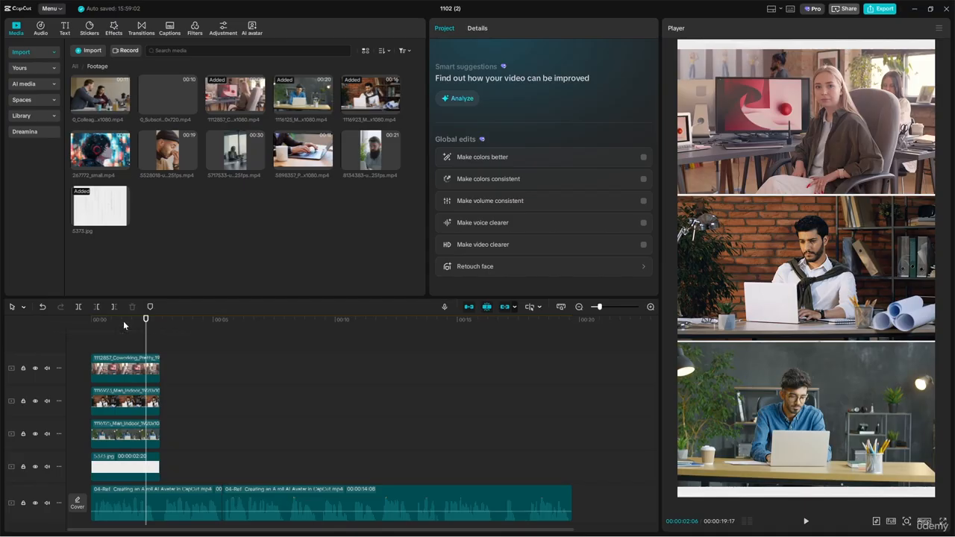
key("Home")
key("space")
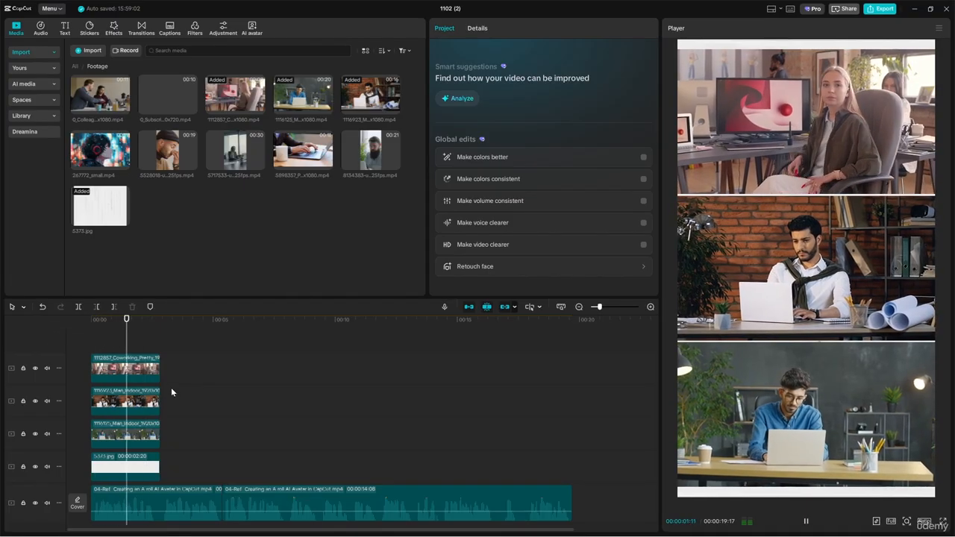
key("space")
key("space")
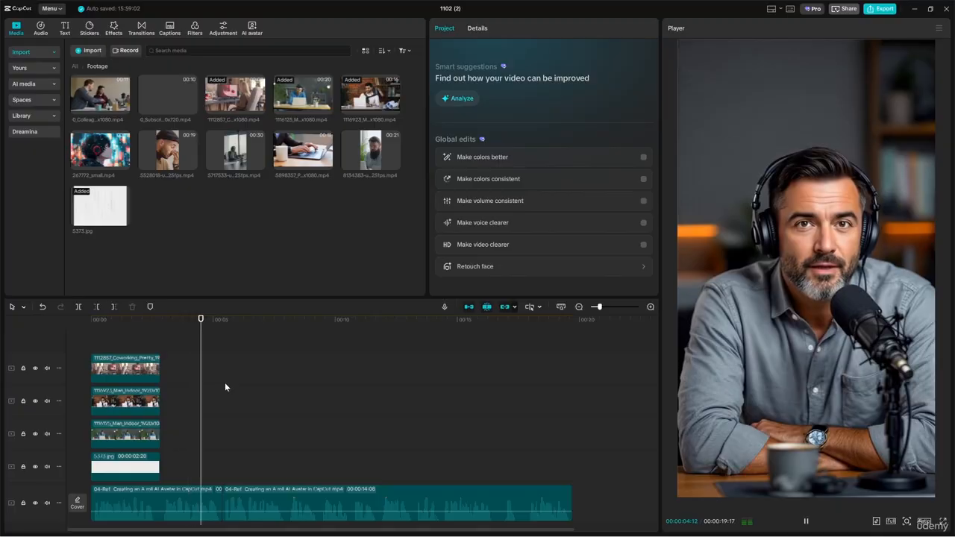
key("space")
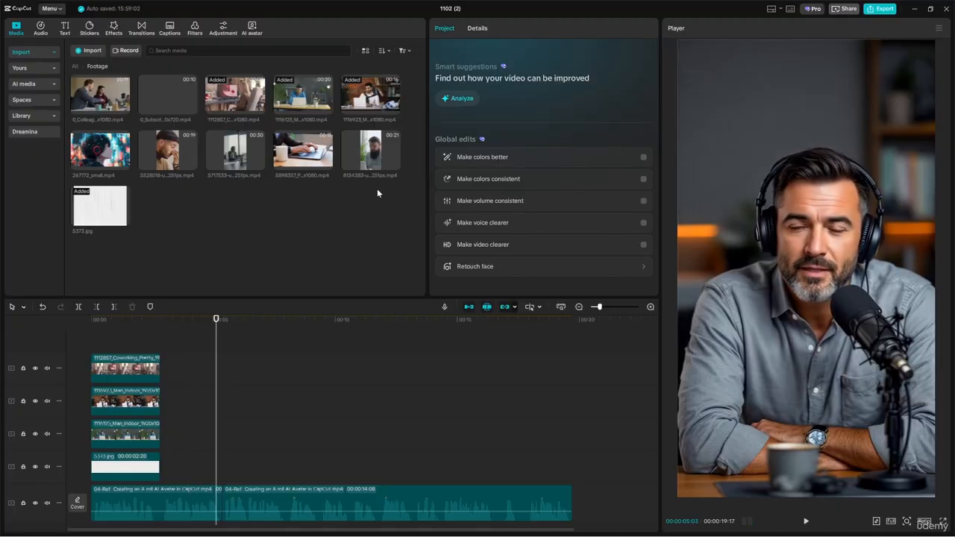
Preview the 5528018 clip of the man in a beanie, mark a short section, and place it directly after 5373.jpg
left_click(172, 161)
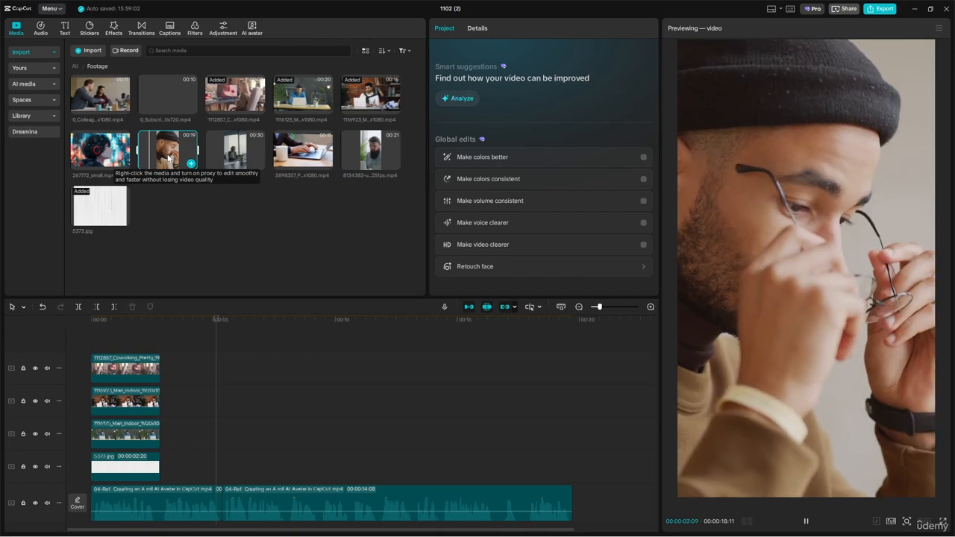
key("space")
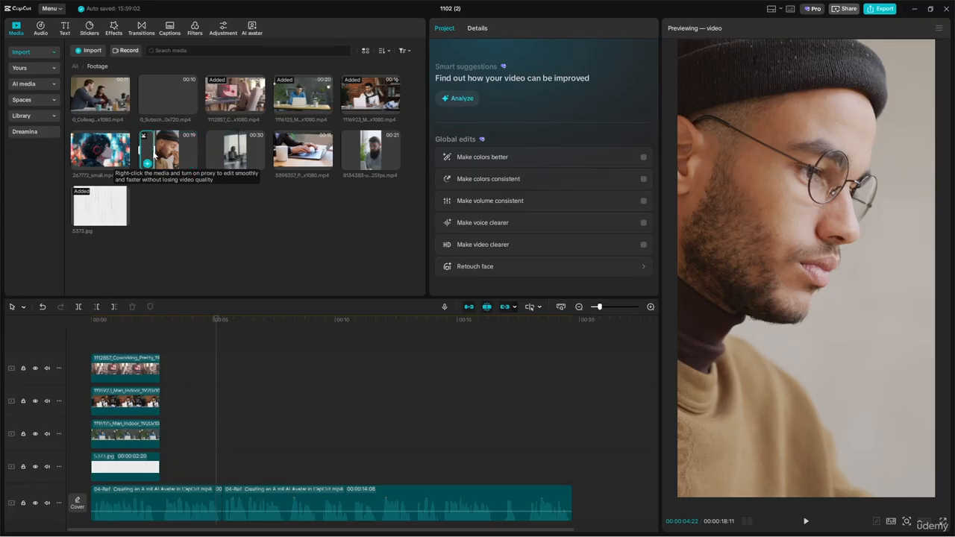
left_click_drag(150, 149, 162, 471)
Extend the beginning of the beanie-man clip, keep it directly after 5373.jpg, and play back the result
left_click(162, 320)
key("space")
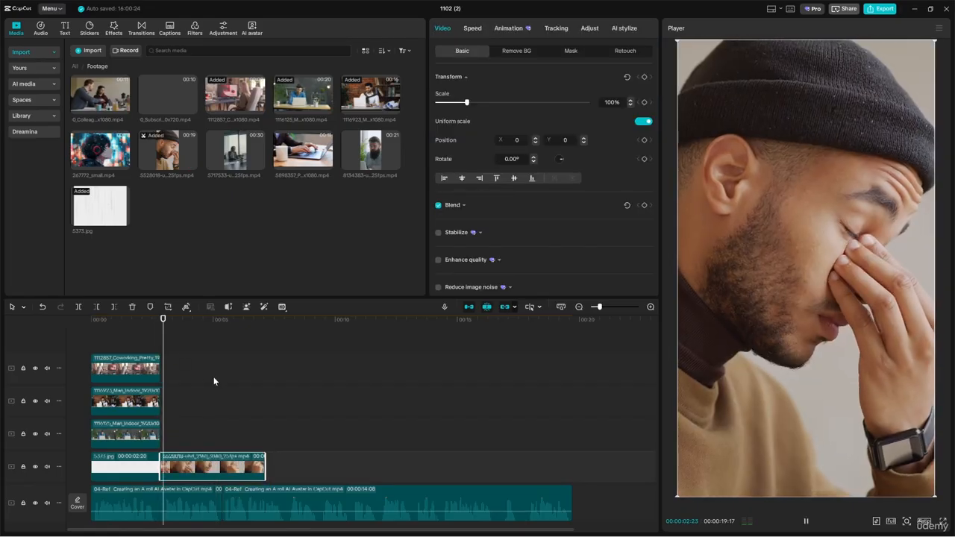
key("space")
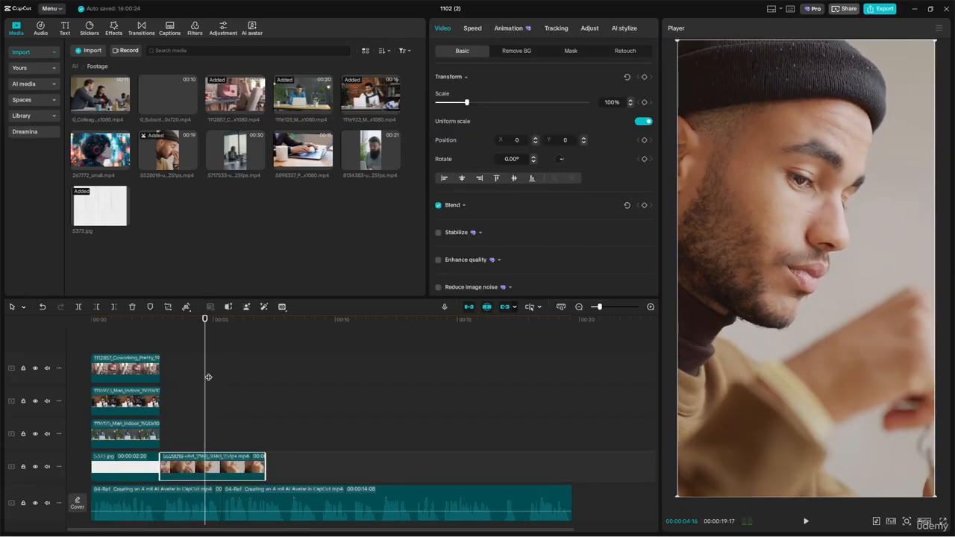
mouse_move(198, 467)
left_mouse_down()
mouse_move(218, 467)
mouse_move(158, 469)
mouse_move(182, 473)
left_mouse_up()
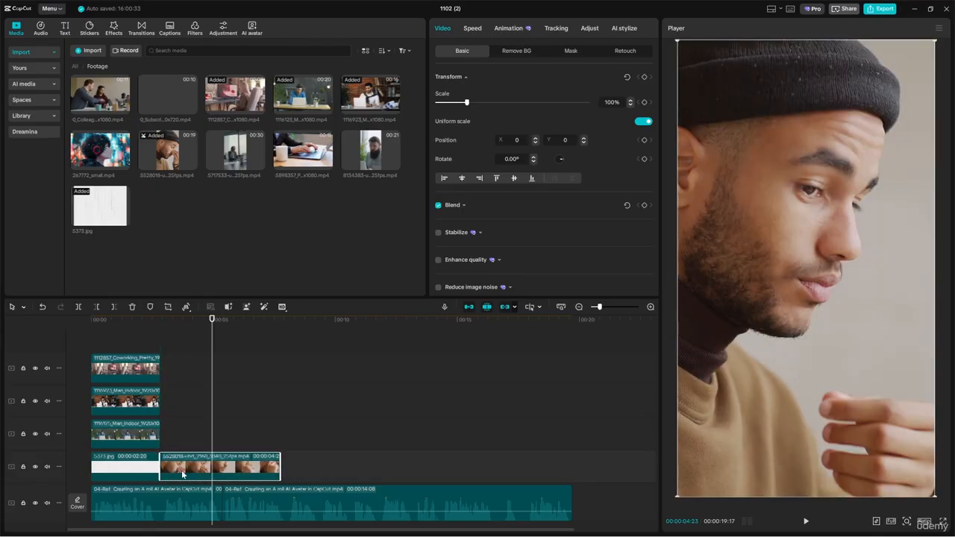
left_click(159, 336)
key("space")
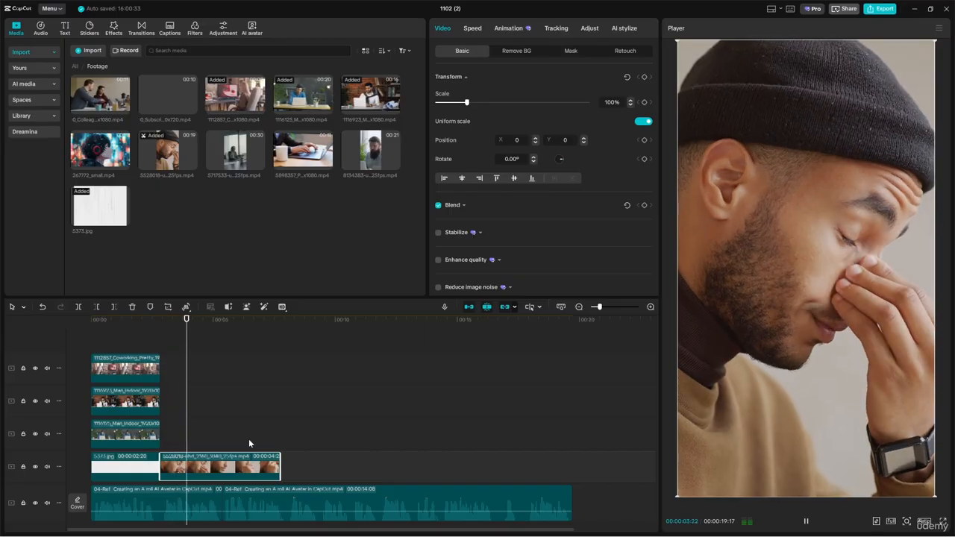
key("space")
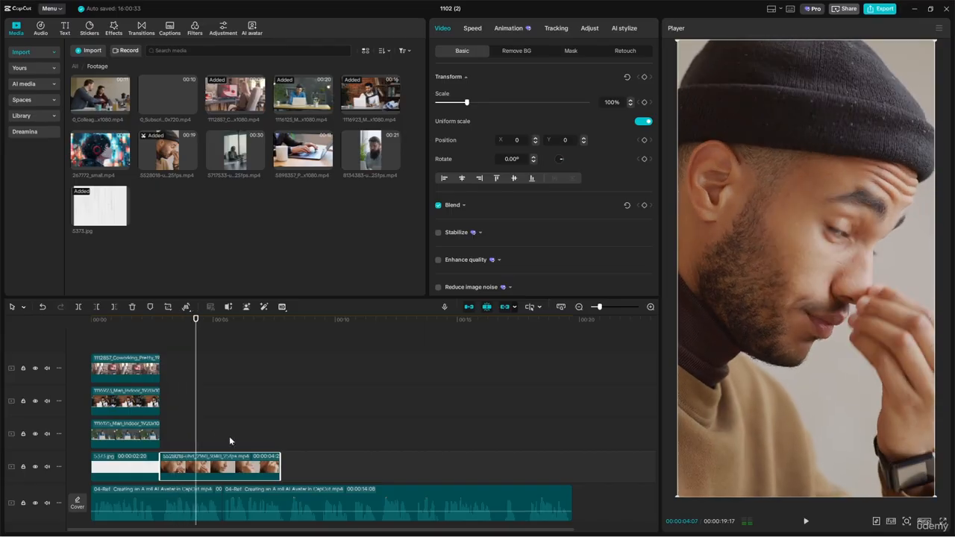
Place a short marked section of the bearded-man clip directly after 5373.jpg and move the beanie-man clip one track above, starting at 00:00:04:07
left_click(371, 159)
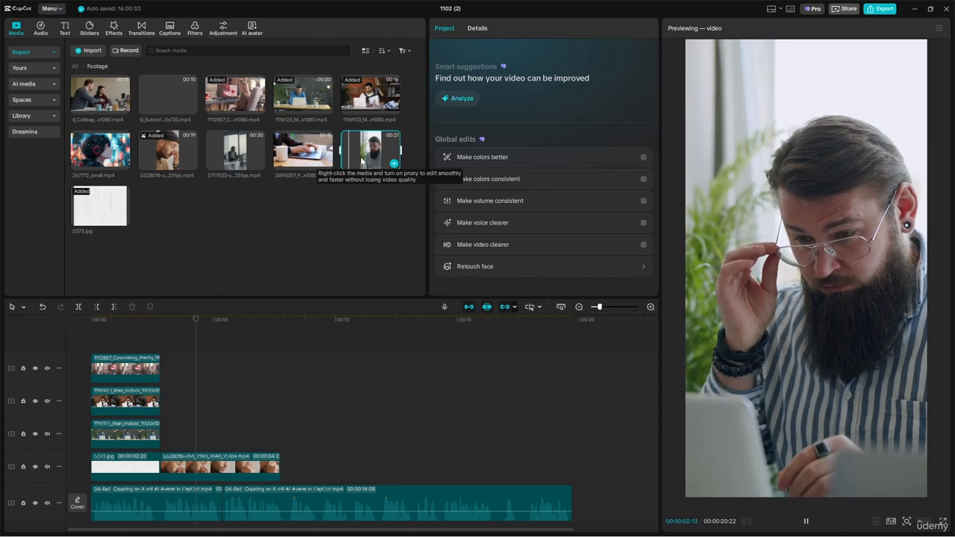
key("space")
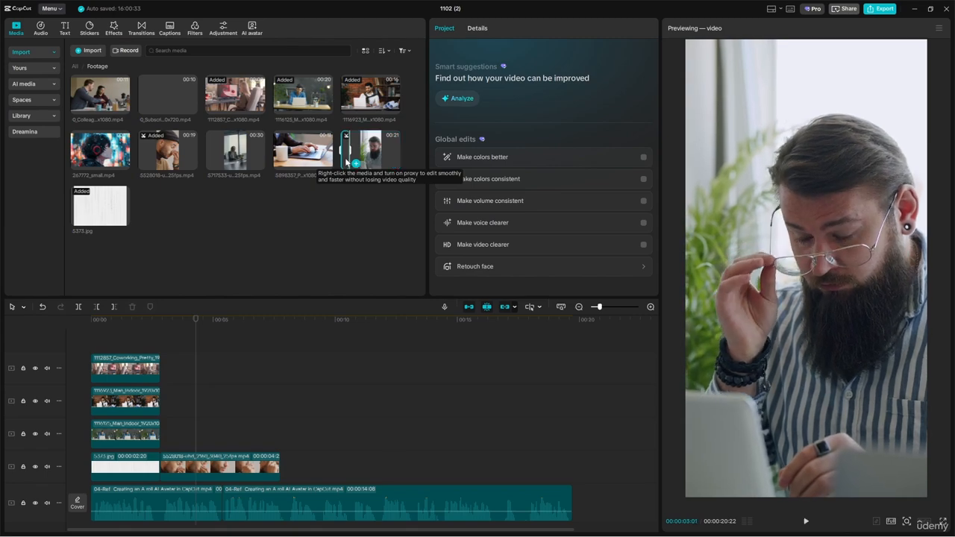
left_click_drag(347, 161, 209, 401)
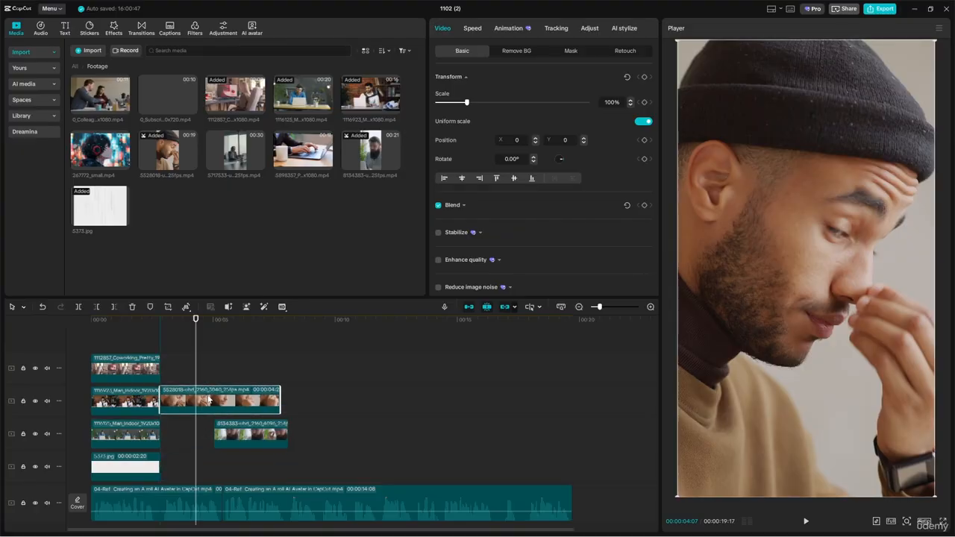
left_click_drag(246, 447, 193, 481)
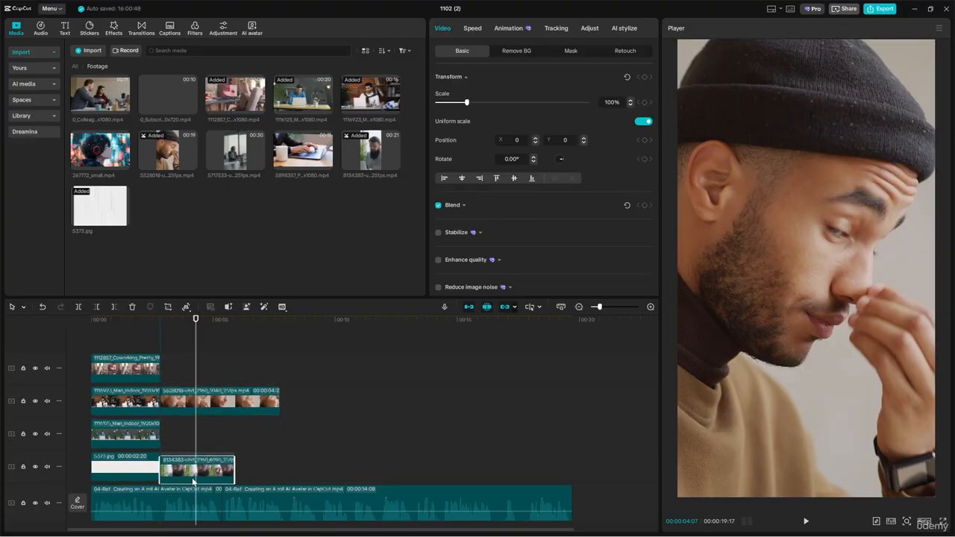
left_click_drag(198, 403, 233, 441)
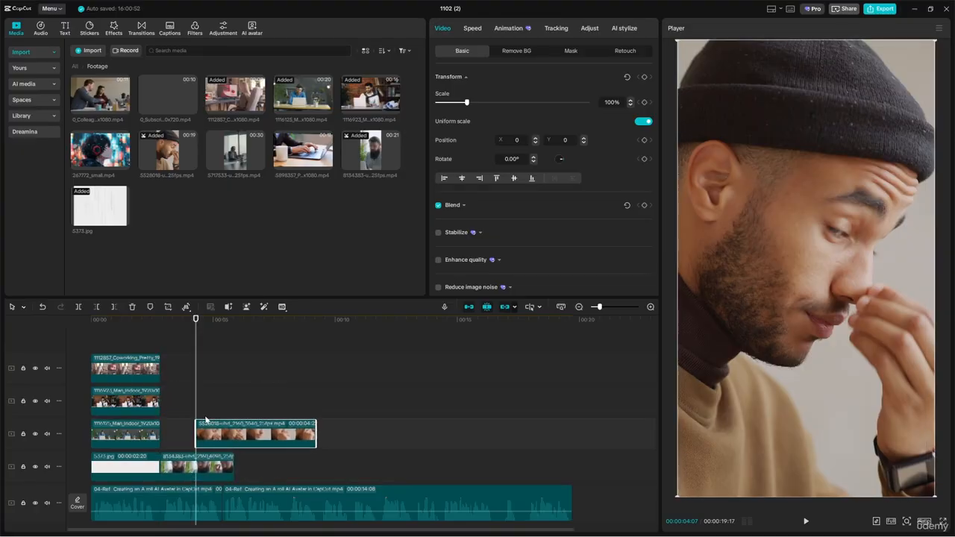
Play the bearded-man clip and scale it to 111% so it covers the frame's width
left_click(173, 321)
key("space")
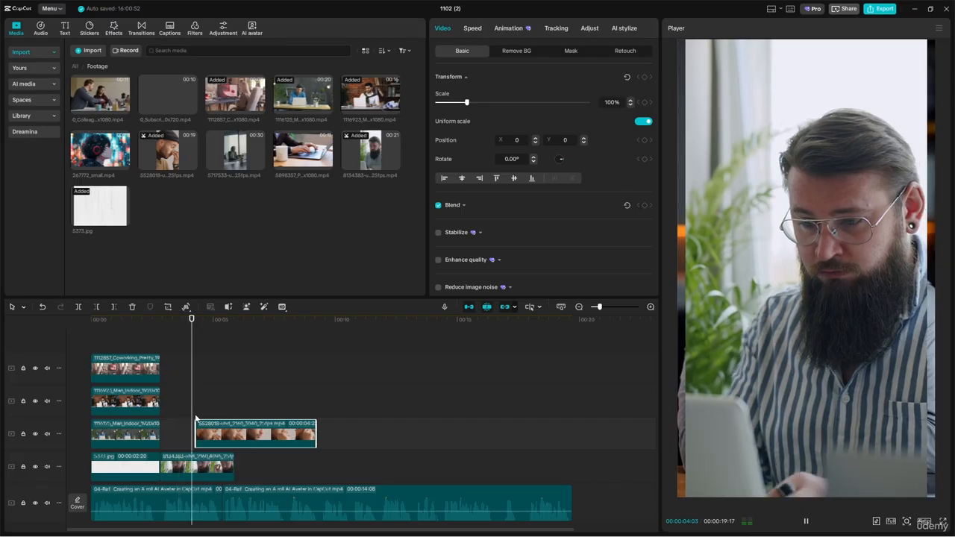
key("space")
left_click(177, 337)
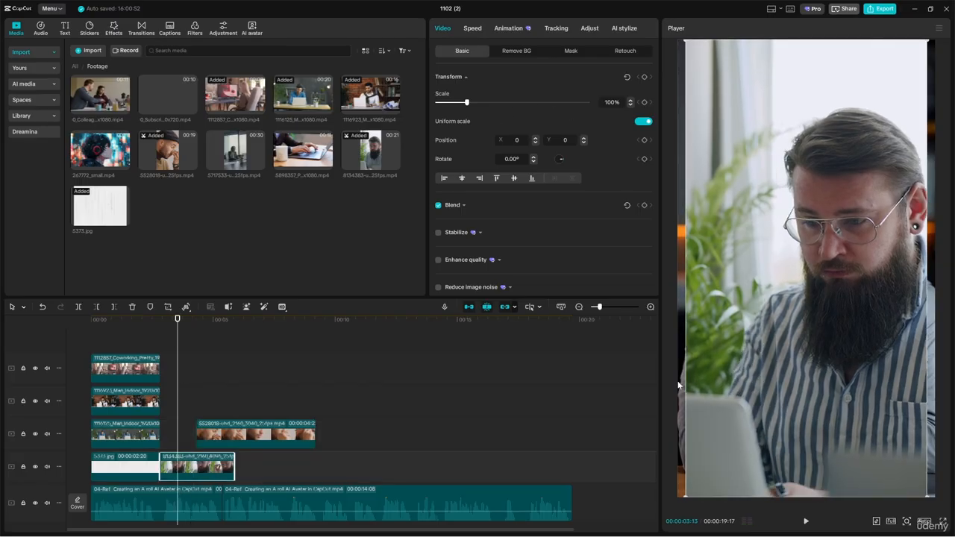
left_click_drag(466, 103, 471, 103)
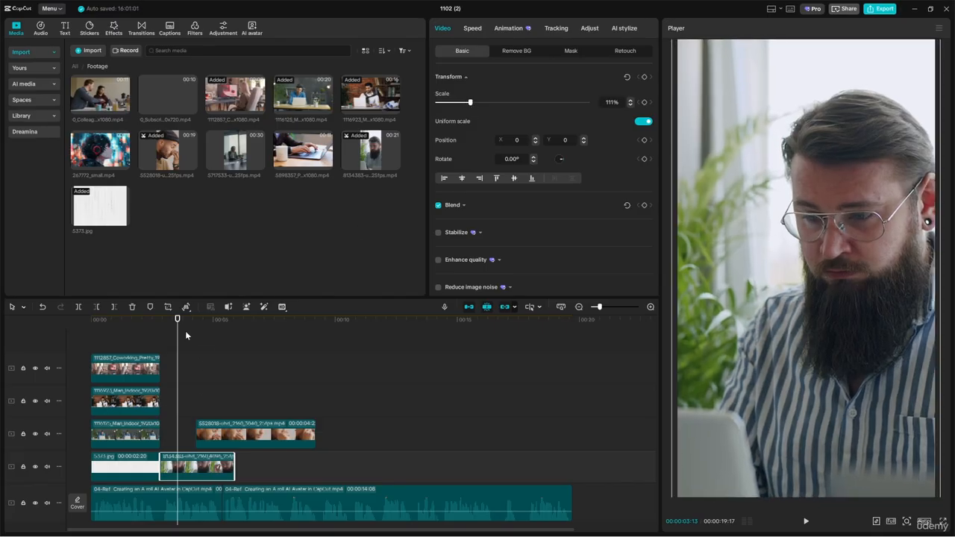
Play through the bearded-man clip and shift the beanie-man clip to start at about 00:00:05:00
key("space")
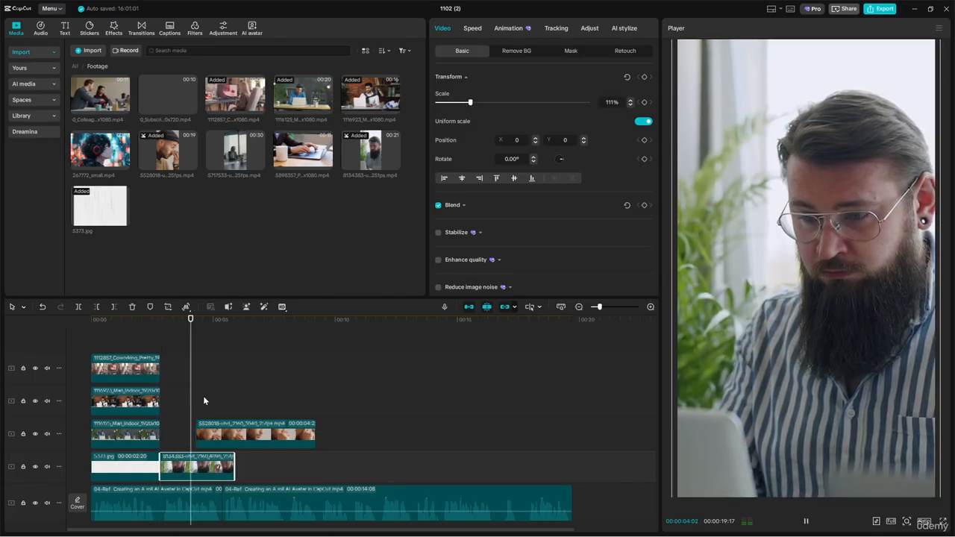
left_click_drag(208, 424, 226, 424)
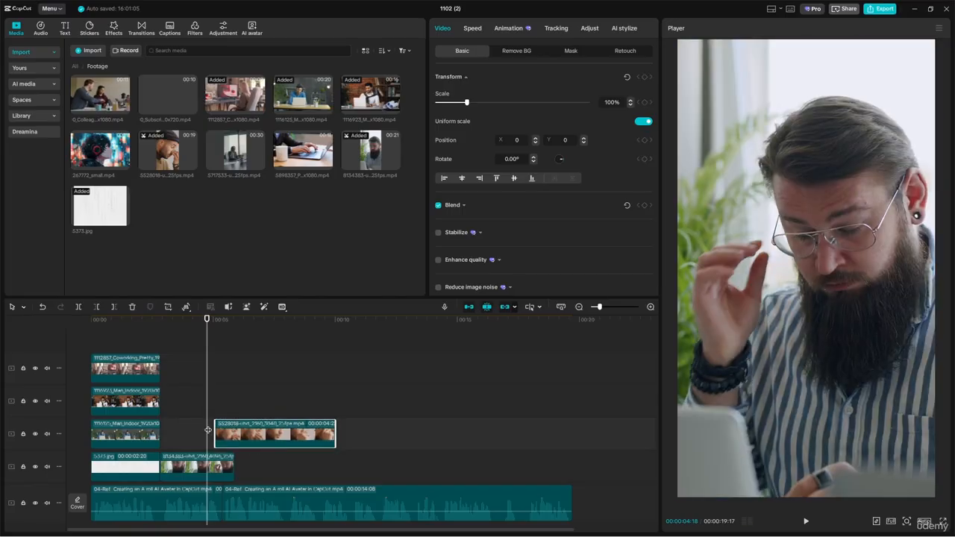
Trim the start of the beanie-man clip to the end of the bearded-man clip and play back the cut between them
key("space")
left_click(197, 325)
key("space")
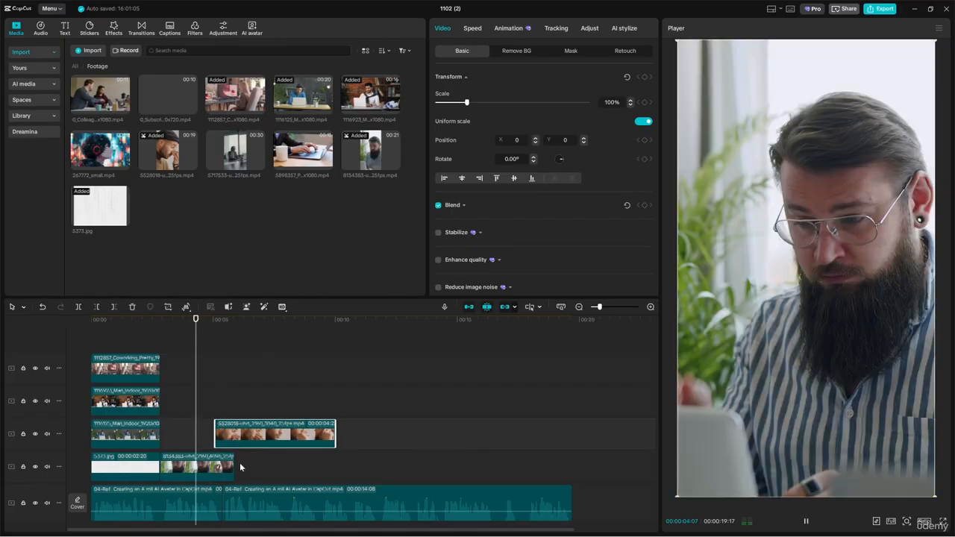
key("space")
key("space")
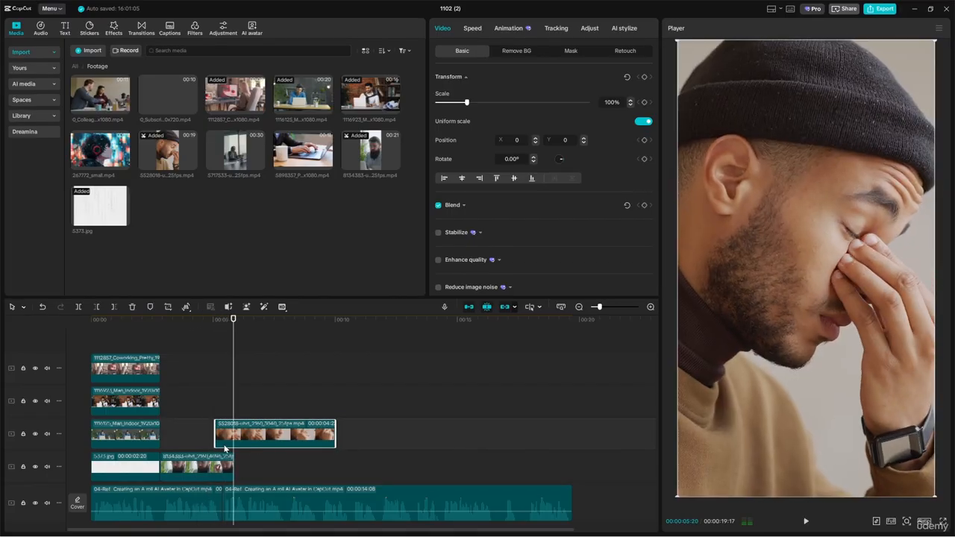
left_click_drag(218, 435, 235, 435)
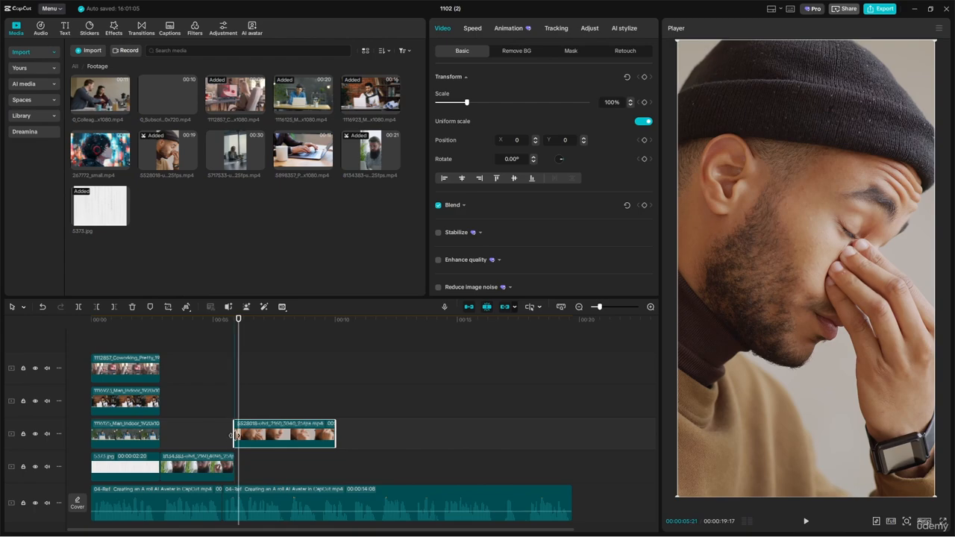
left_click(209, 321)
key("space")
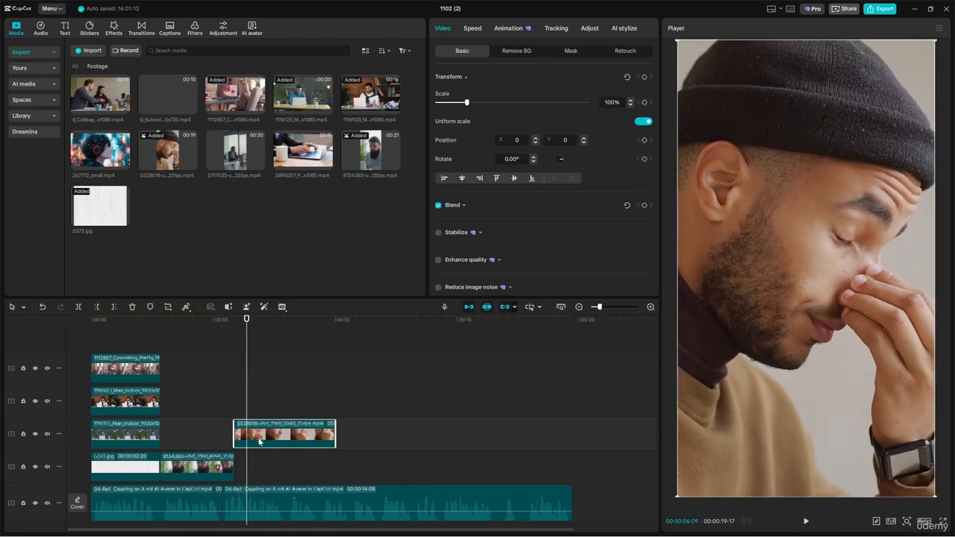
Split the bearded-man clip at 00:00:04:07, delete its first part, and place the remaining part directly after 5373.jpg
left_click(174, 329)
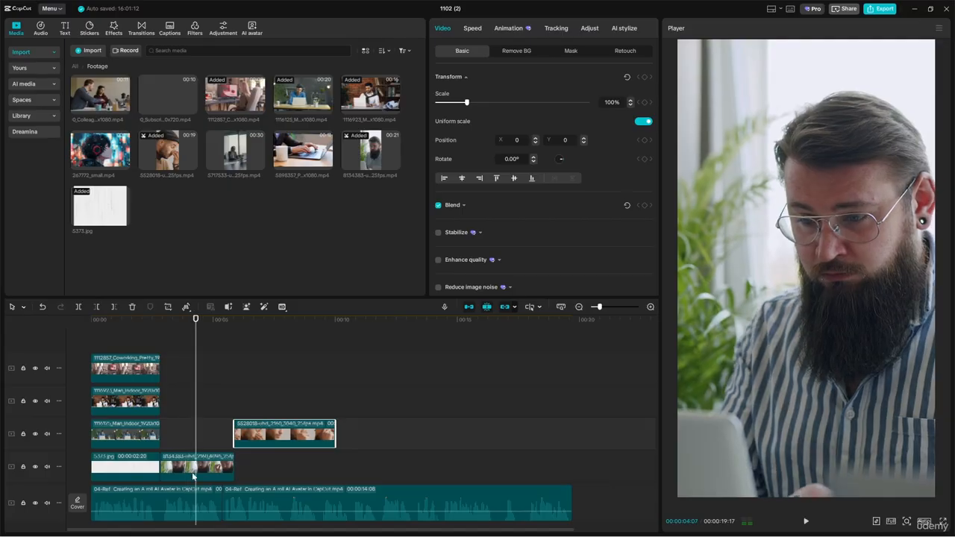
left_click(194, 475)
key("ctrl+b")
left_click(185, 475)
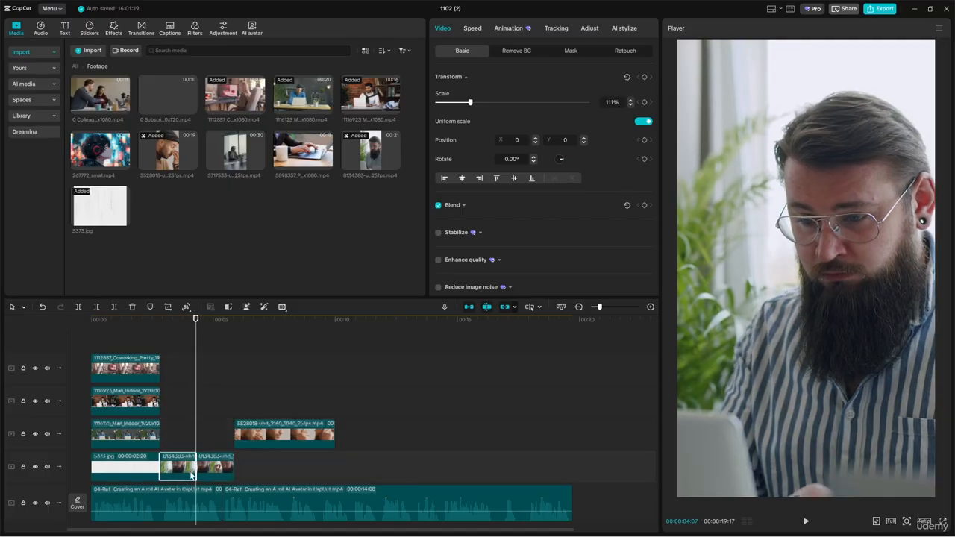
key("Delete")
left_click_drag(213, 475, 183, 478)
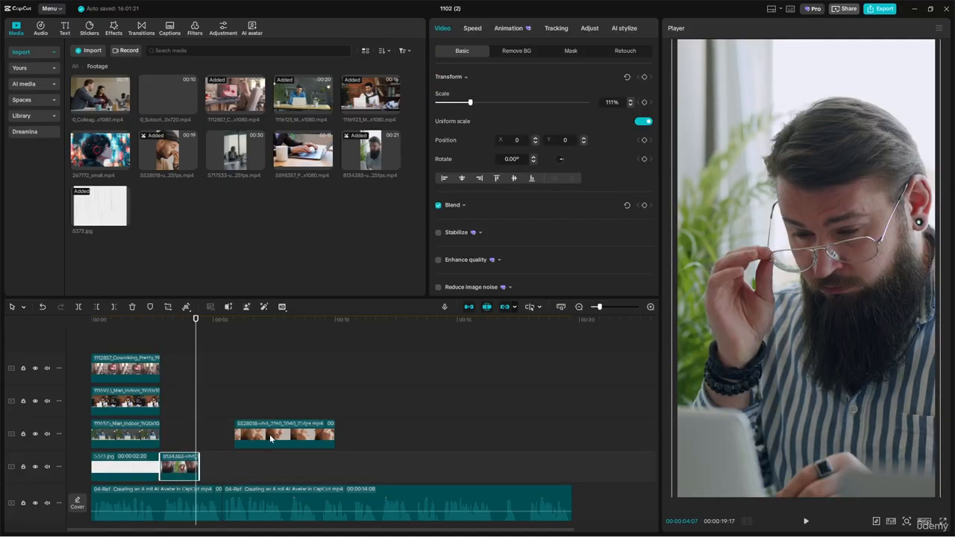
Place the beanie-man clip directly after the bearded-man clip and trim its end to the cut between the two talking-head clips
left_click_drag(269, 434, 228, 478)
left_click(163, 330)
key("space")
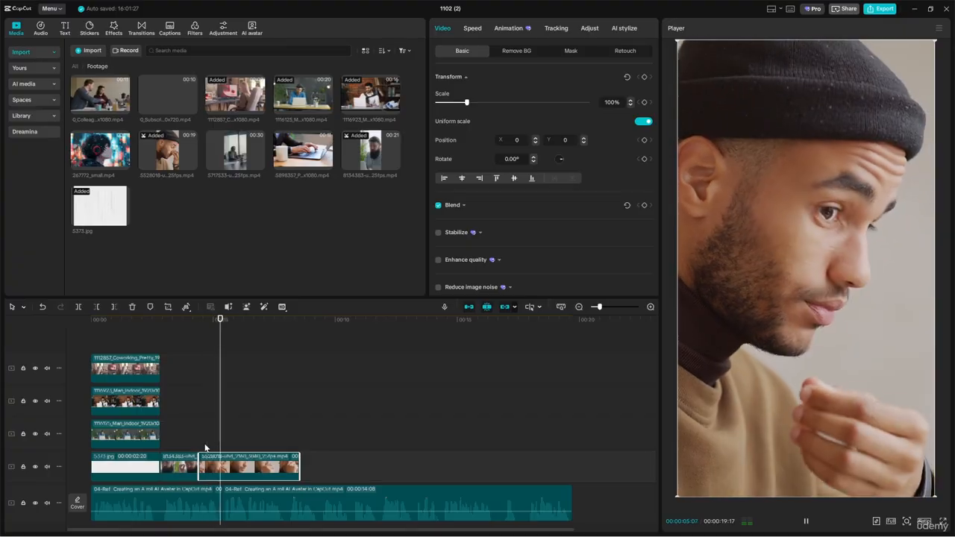
key("space")
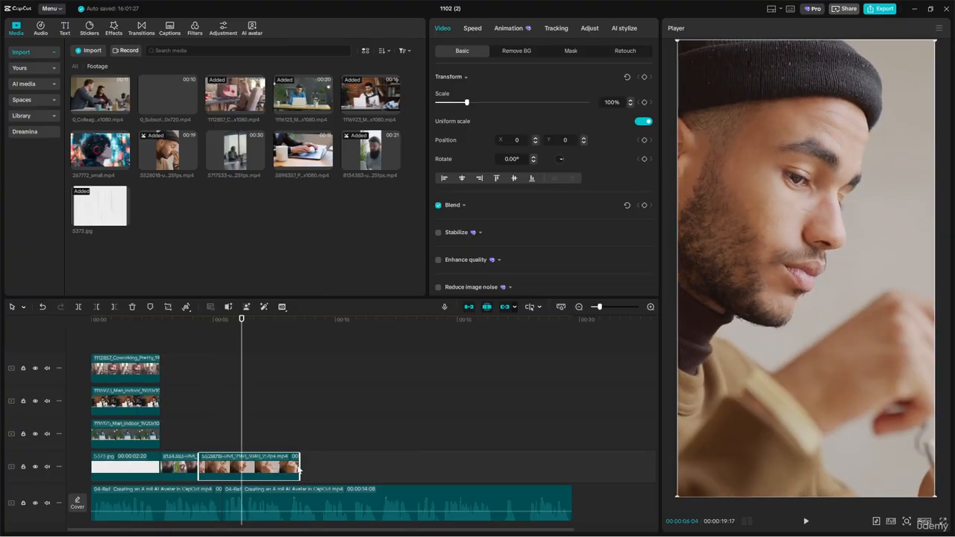
left_click_drag(302, 466, 224, 466)
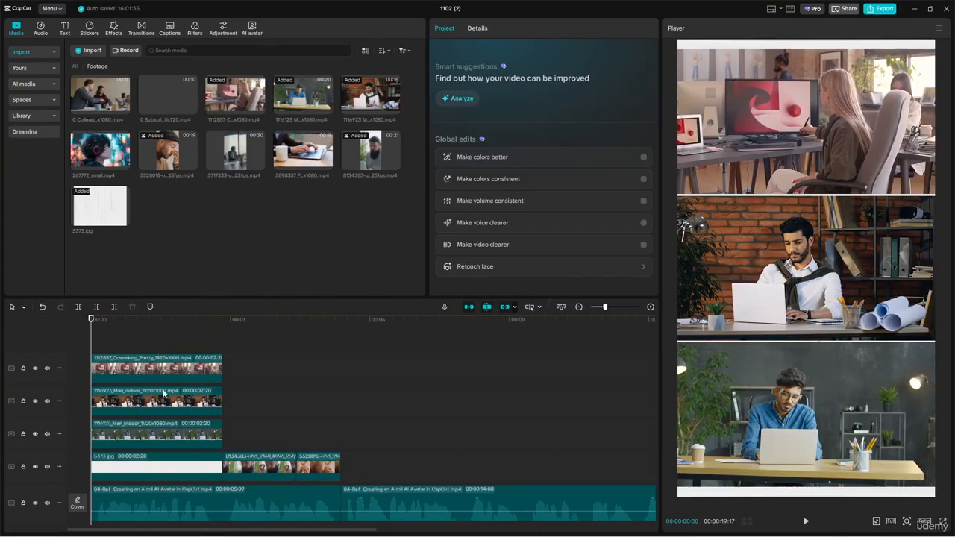
Stagger the stacked opening by trimming the starts of the coworking clip to last 00:00:02:12 and the brick-wall man clip to last 00:00:02:15
left_click(148, 412)
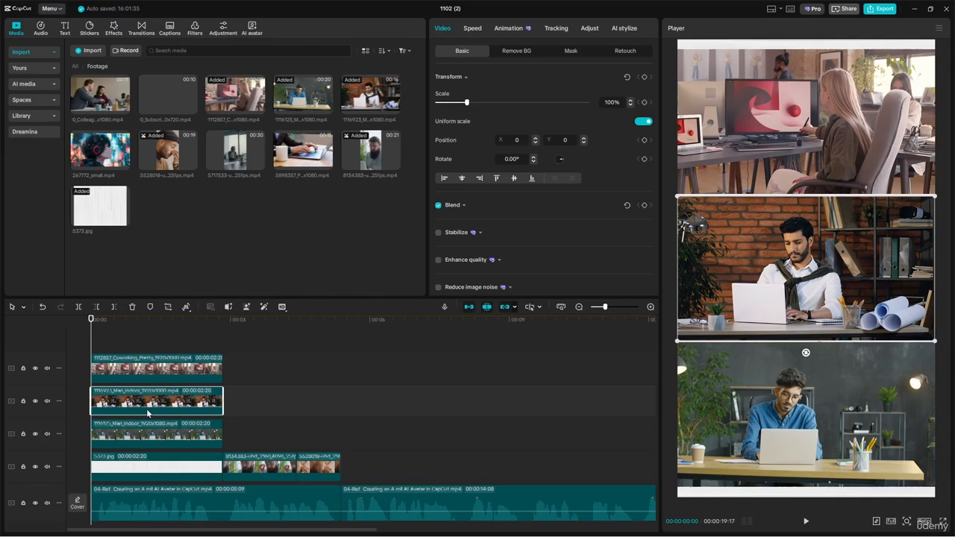
left_click(134, 368)
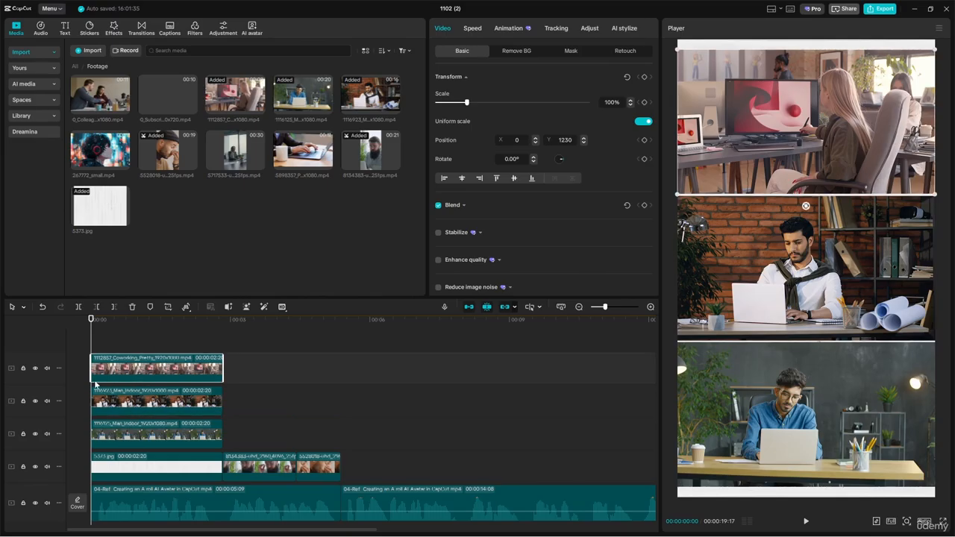
left_click_drag(91, 369, 111, 368)
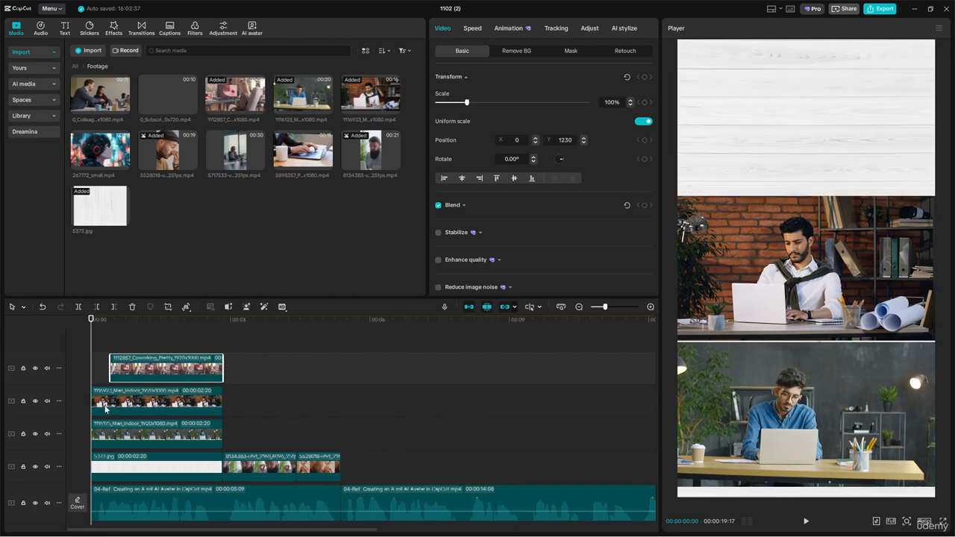
left_click(101, 406)
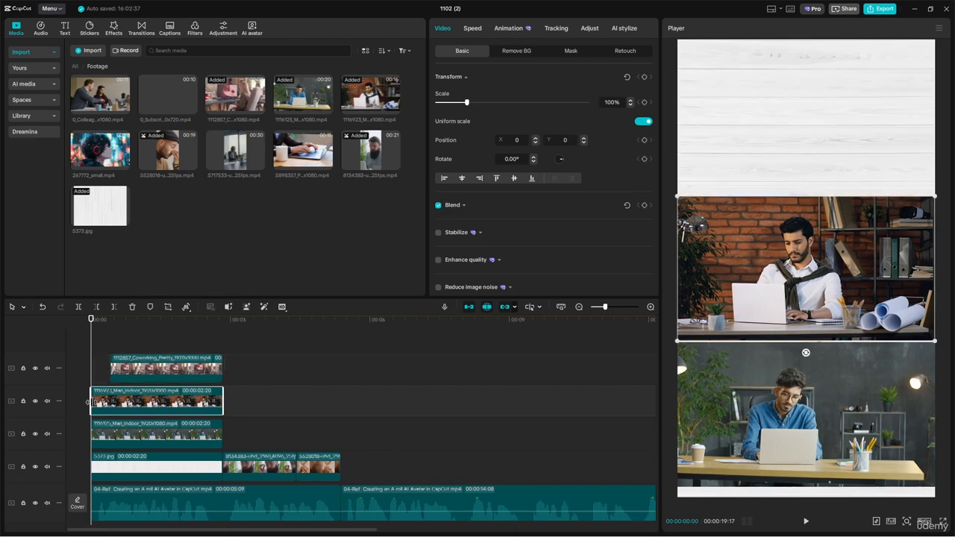
left_click_drag(88, 403, 100, 402)
left_click_drag(109, 368, 105, 368)
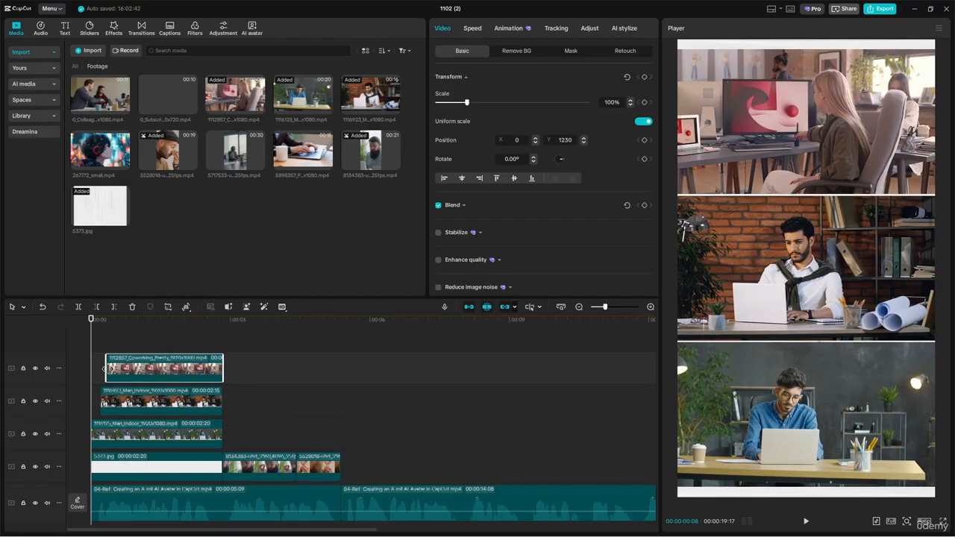
Play the staggered opening and retime the clip starts so the brick-wall man clip lasts 00:00:02:11 and the coworking clip 00:00:02:04
left_click(105, 401)
scroll(104, 401, "up", 1)
scroll(104, 401, "up", 4)
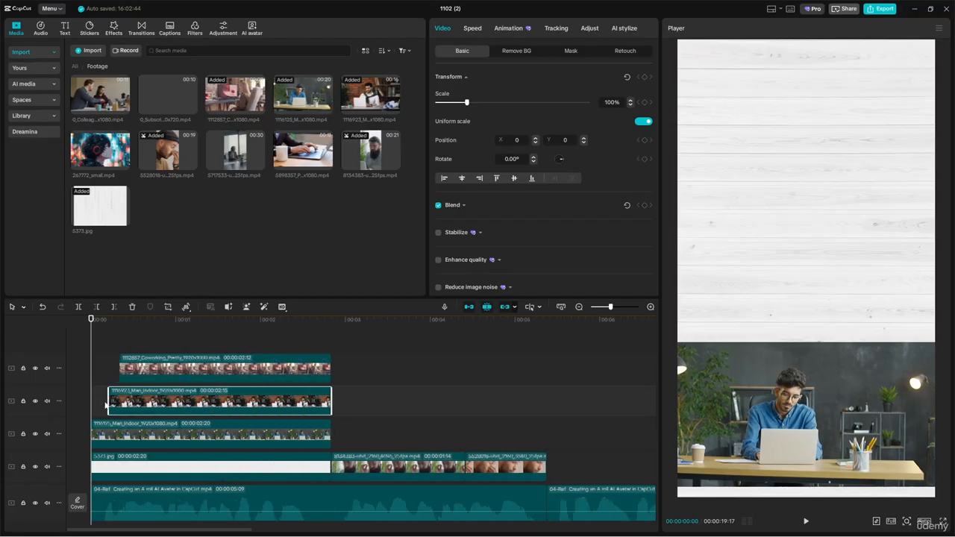
left_click_drag(137, 400, 127, 399)
key("space")
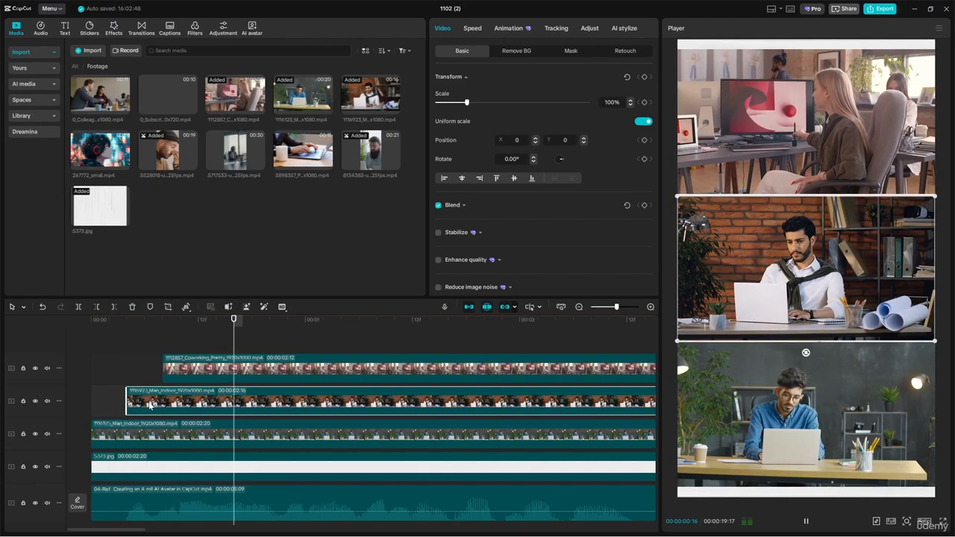
key("space")
scroll(146, 407, "down", 2)
scroll(116, 401, "down", 1)
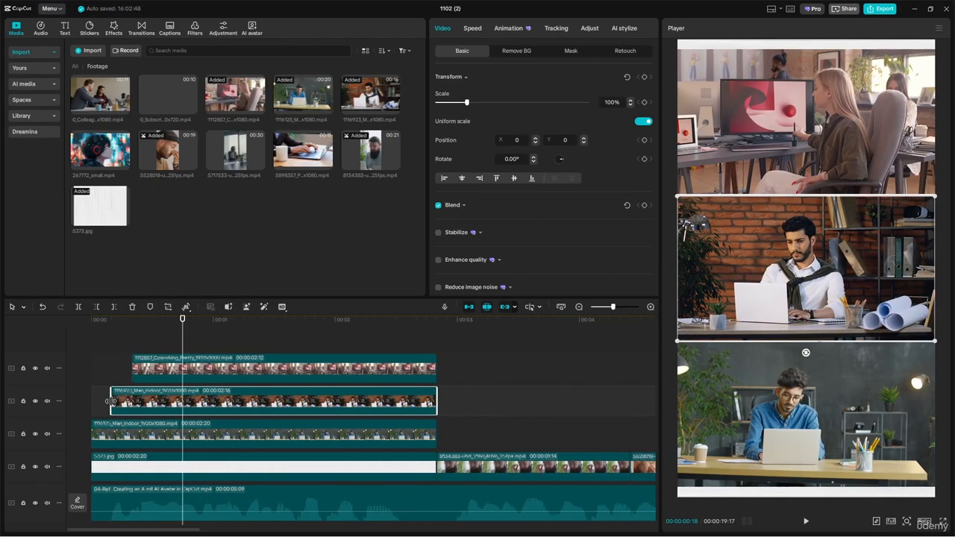
left_click_drag(111, 401, 106, 468)
left_click(131, 371)
scroll(141, 419, "down", 2)
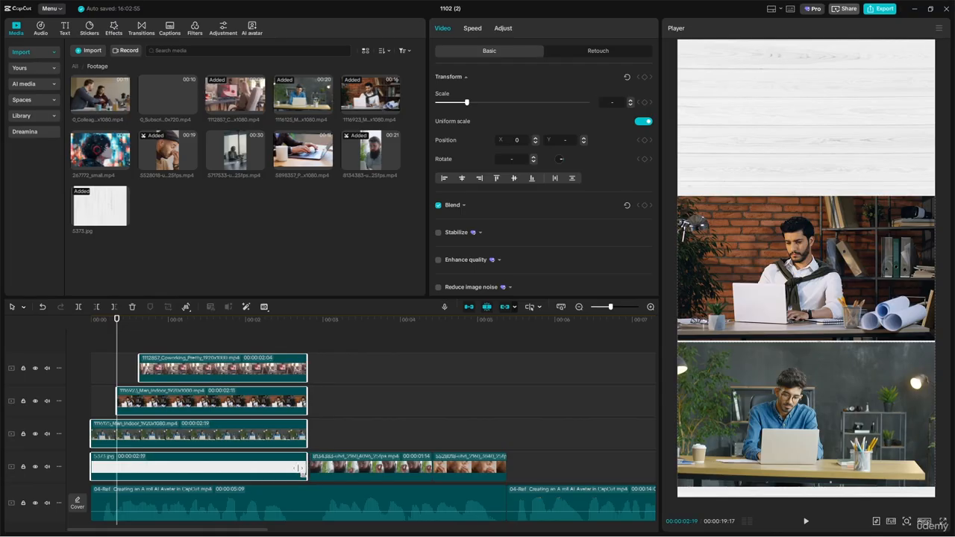
Shorten the four stacked opening items together until 5373.jpg lasts 00:00:01:18, keeping their stagger and their ends against the bearded-man clip
mouse_move(299, 470)
left_mouse_down()
mouse_move(282, 473)
mouse_move(292, 476)
left_mouse_up()
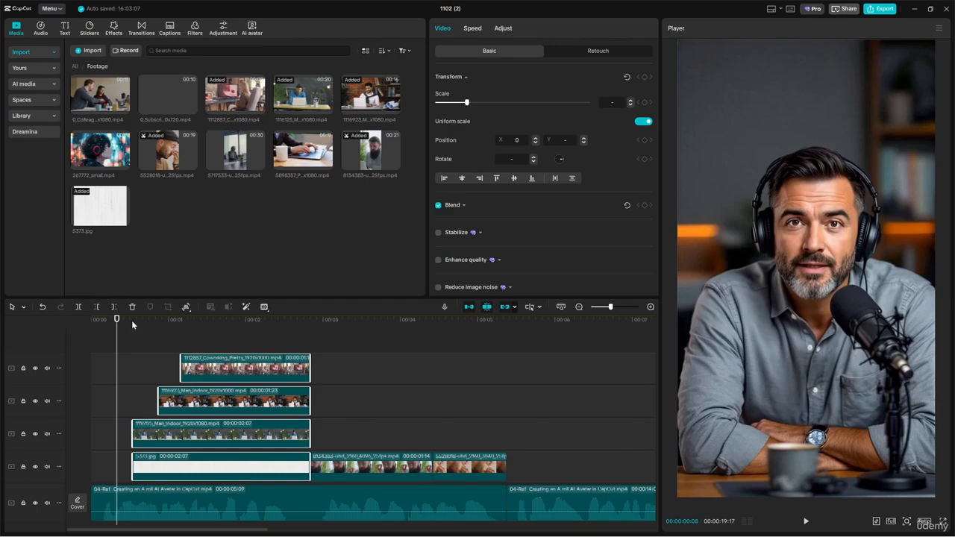
left_click(91, 319)
key("space")
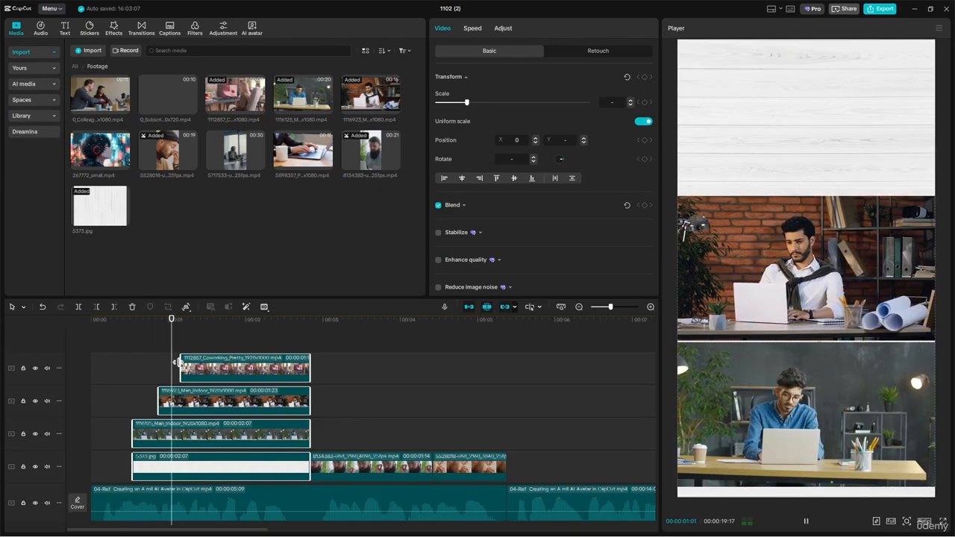
key("space")
mouse_move(309, 475)
left_mouse_down()
mouse_move(258, 475)
mouse_move(296, 473)
left_mouse_up()
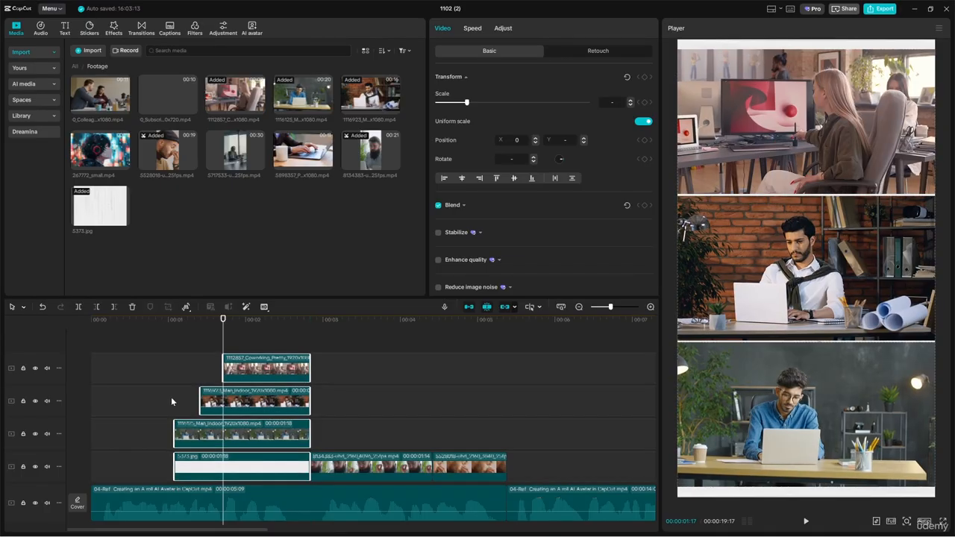
Play the video from the start to check the talking-head intro, the staggered stack and the two full-frame B-roll clips
left_click(92, 321)
key("space")
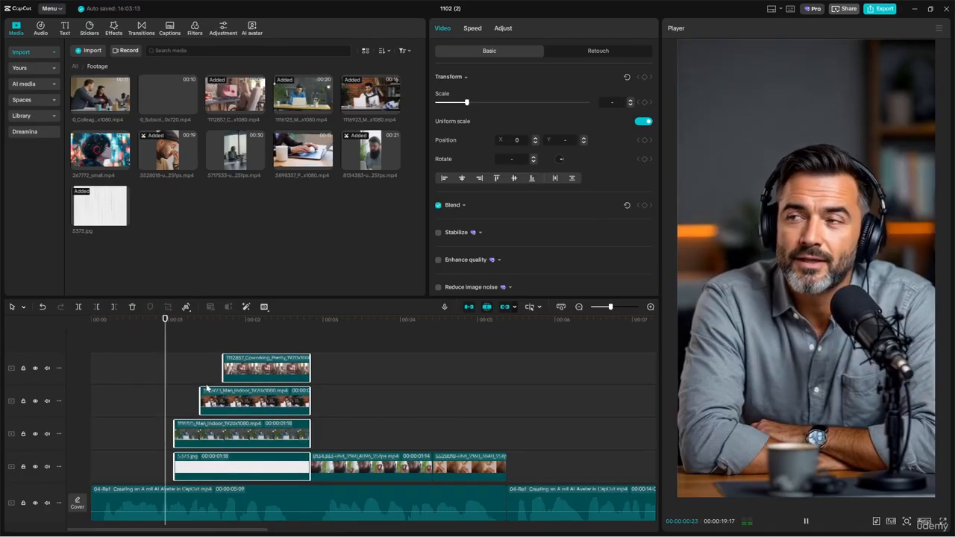
key("space")
scroll(237, 394, "right", 5)
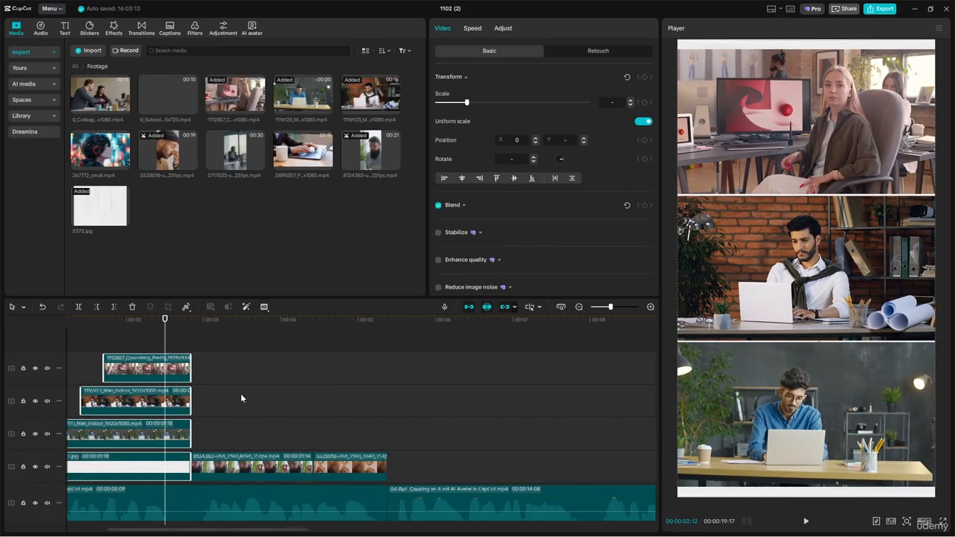
scroll(203, 396, "left", 5)
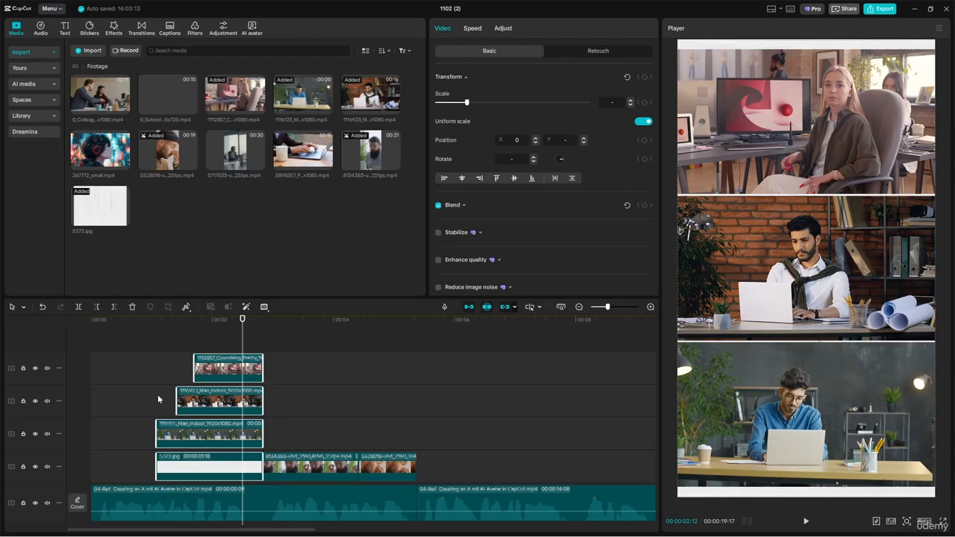
left_click(92, 321)
key("space")
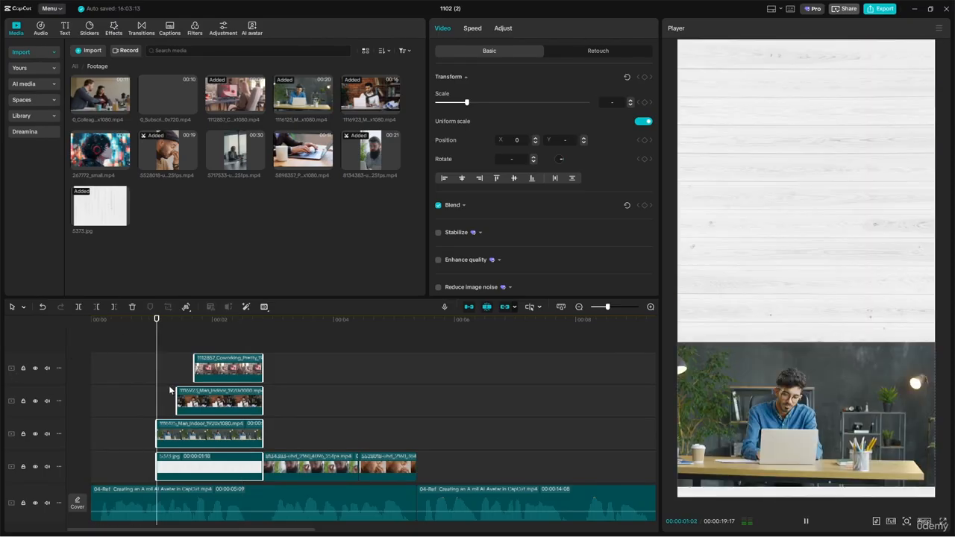
left_click(231, 441)
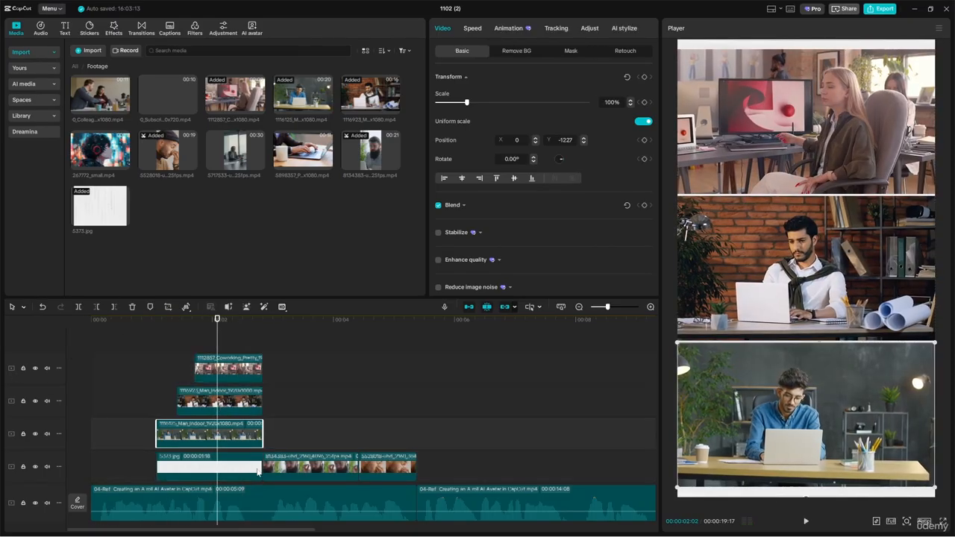
key("space")
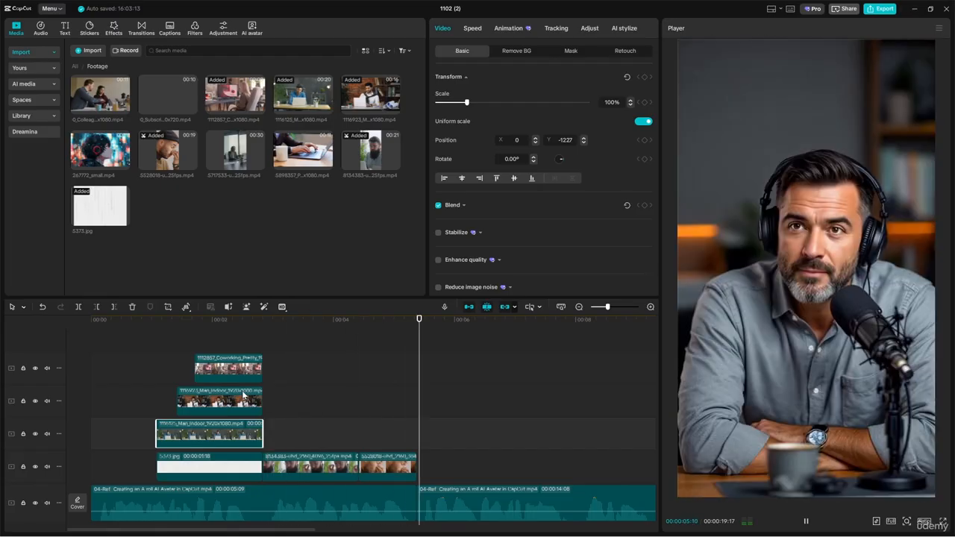
key("space")
scroll(253, 414, "down", 3)
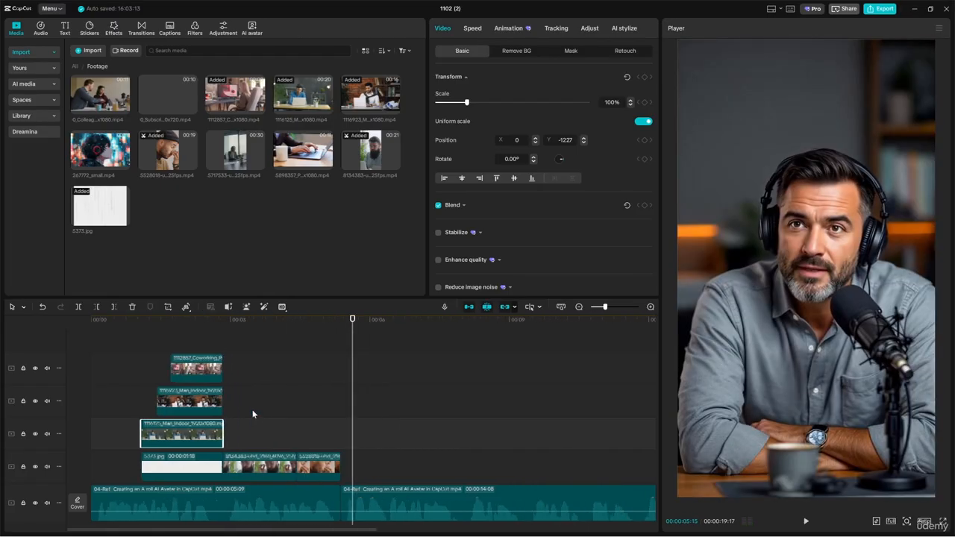
Play the second talking-head clip from its start at 00:00:05:09 and add a marker to it at 00:00:08:01
left_click_drag(185, 325, 81, 373)
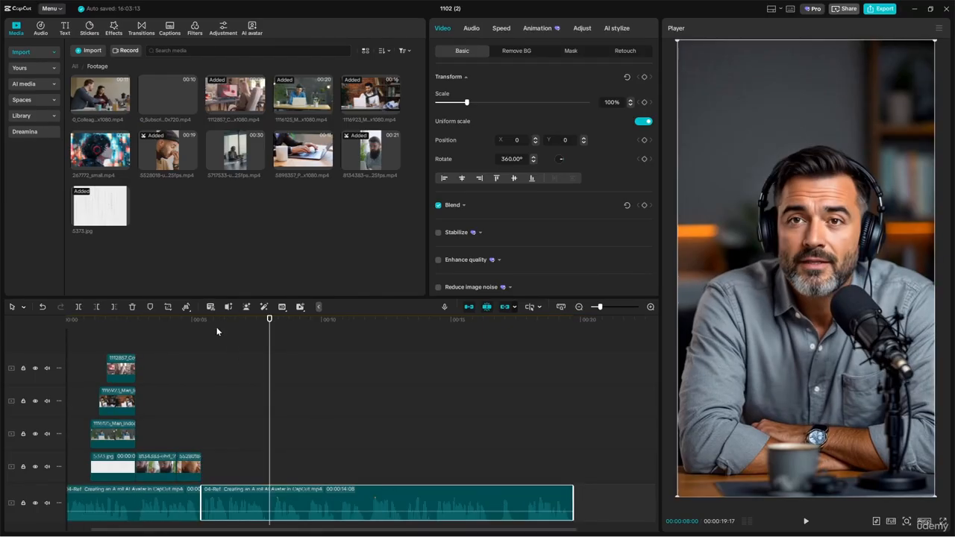
key("space")
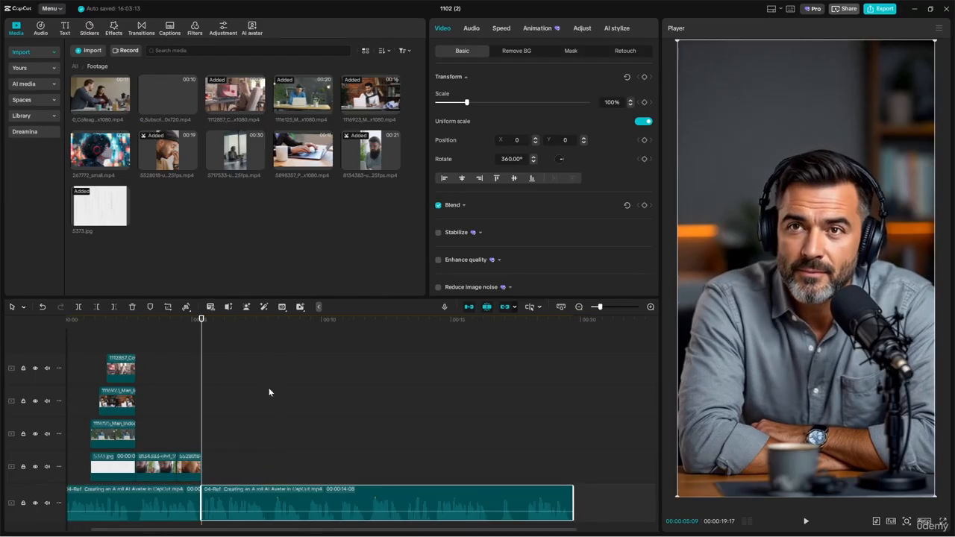
key("space")
left_click(285, 492)
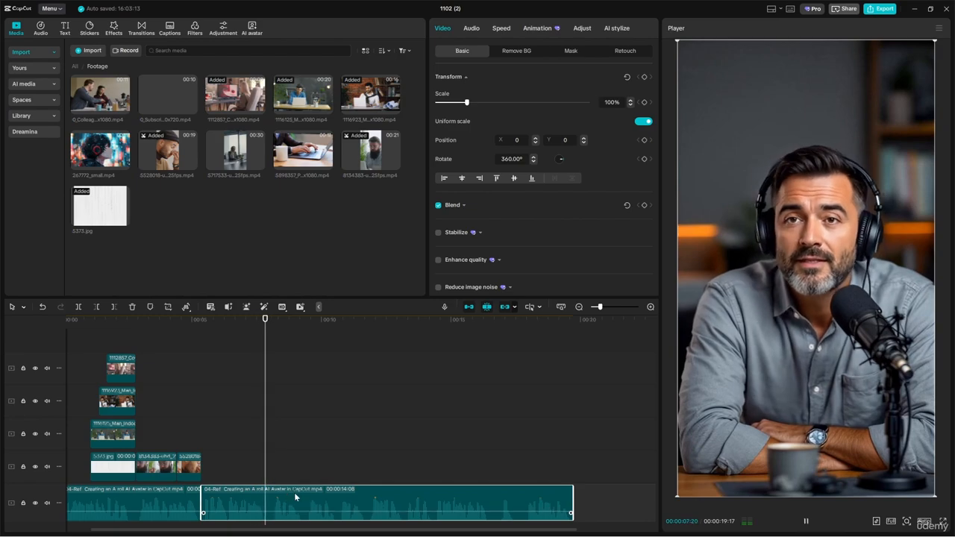
key("space")
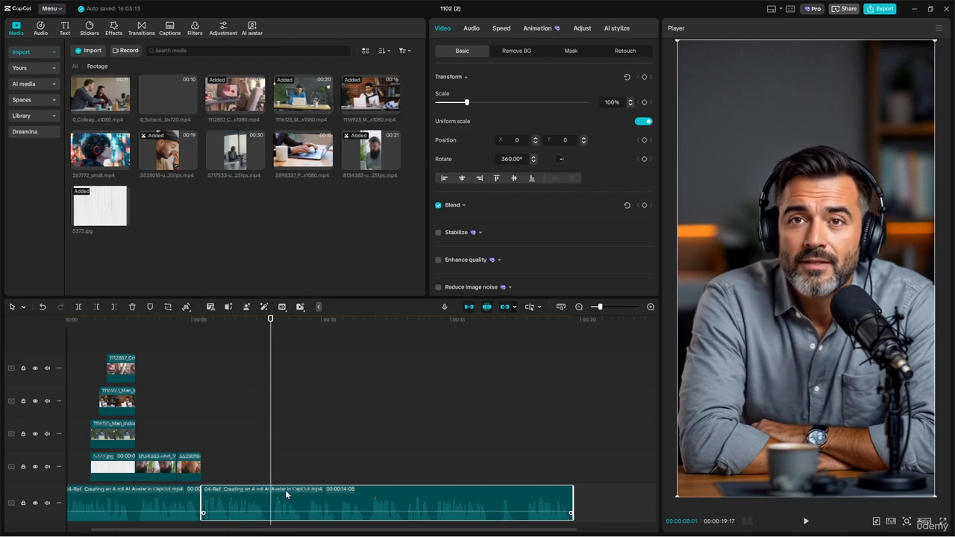
left_click(286, 497)
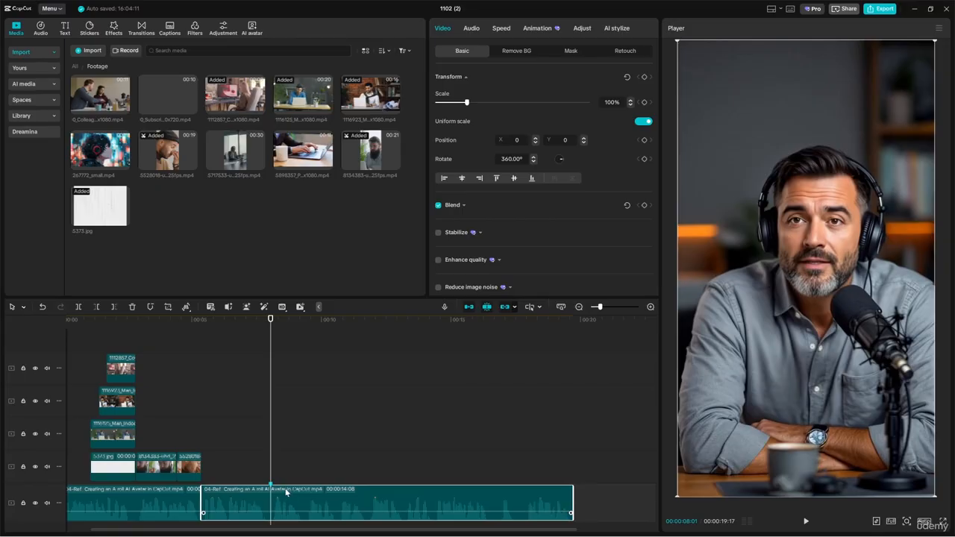
Change the colour of the marker on the second talking-head clip to red and return the playhead to the start of the video
double_click(273, 485)
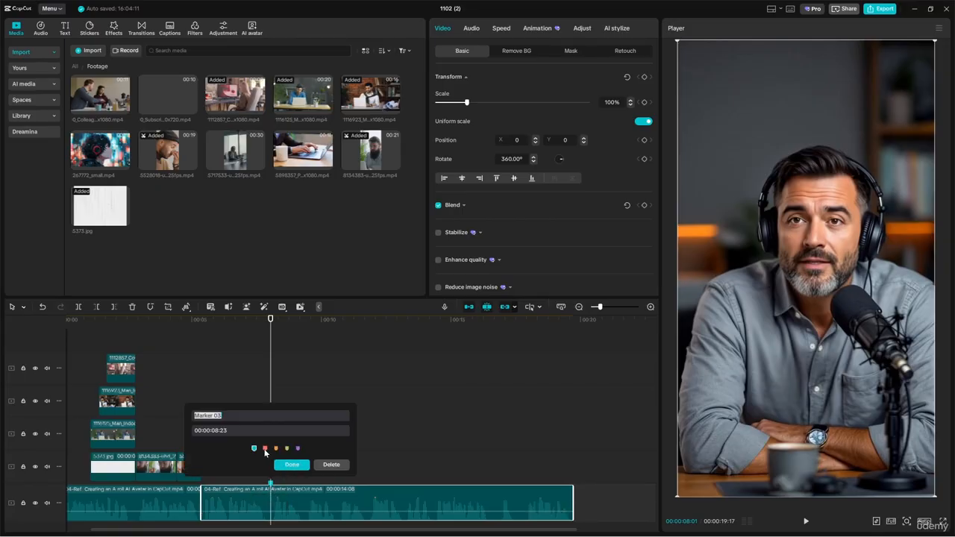
left_click(265, 448)
left_click(292, 464)
left_click(231, 462)
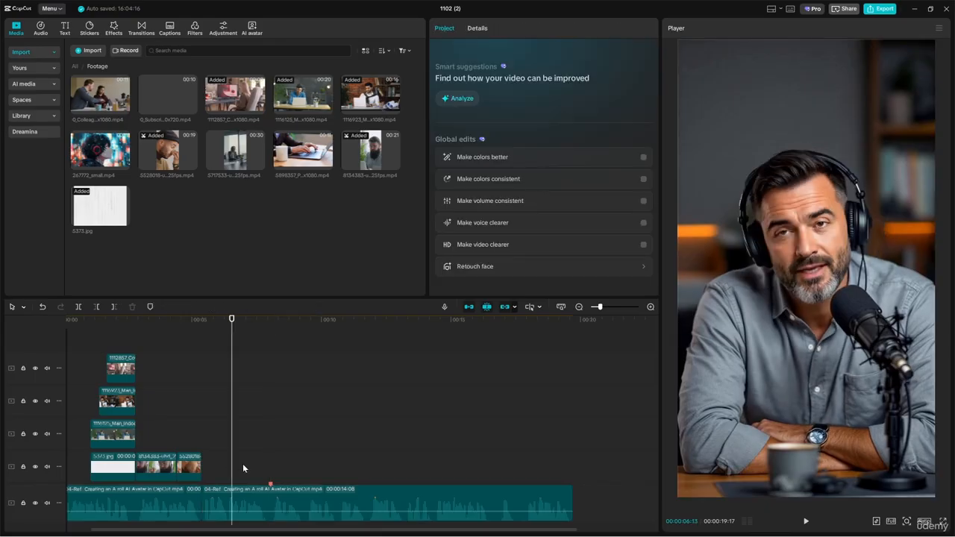
key("Home")
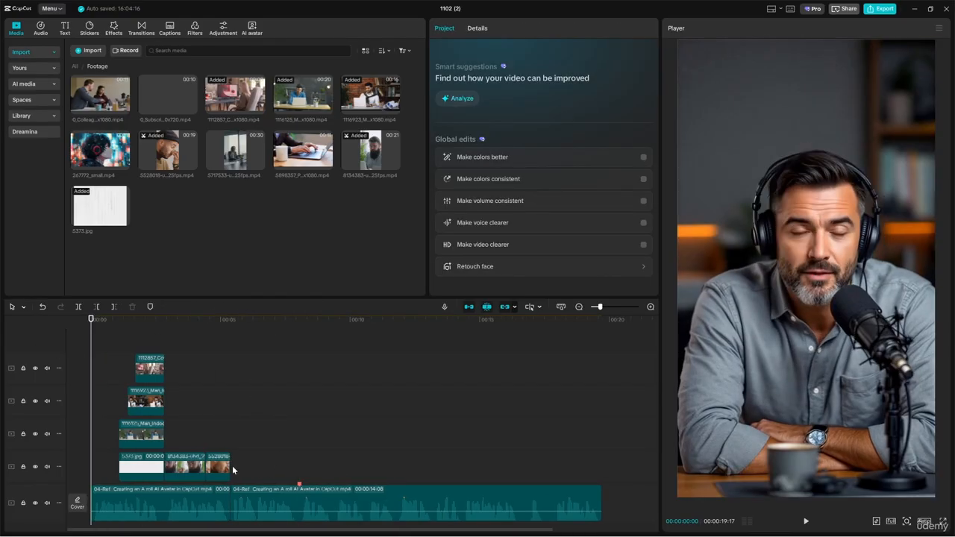
scroll(209, 474, "up", 2, "ctrl")
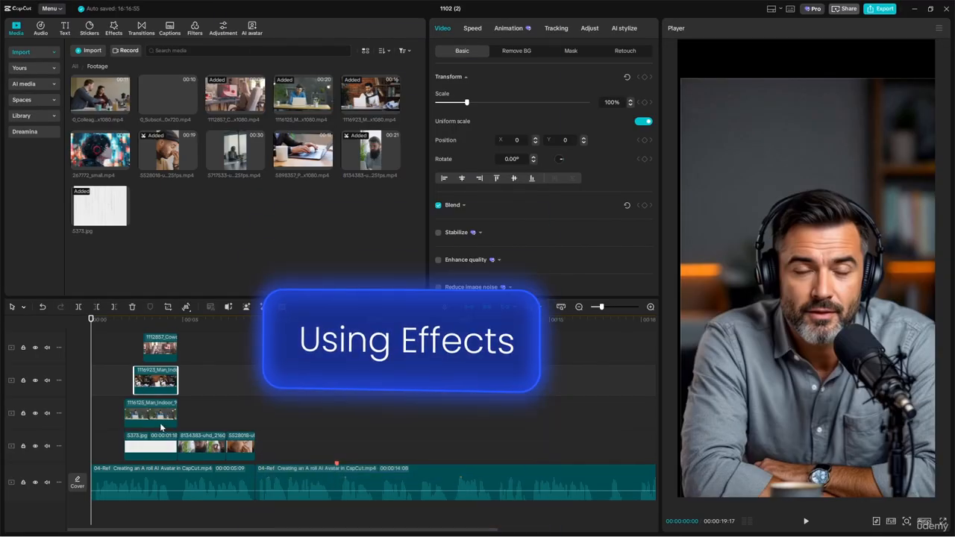
Browse the effects library, examining the trending body effects, the trending video effects and the favourite video effects
left_click(113, 29)
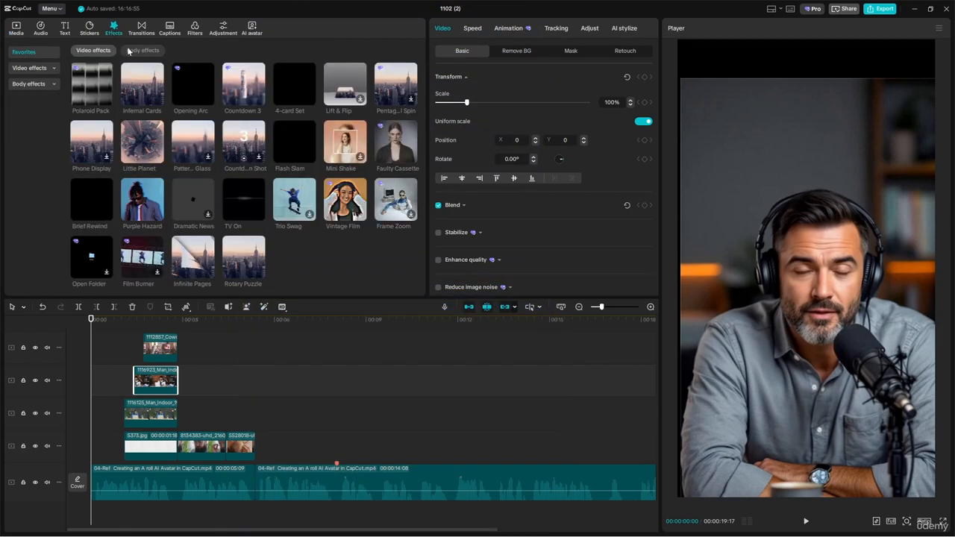
left_click(20, 86)
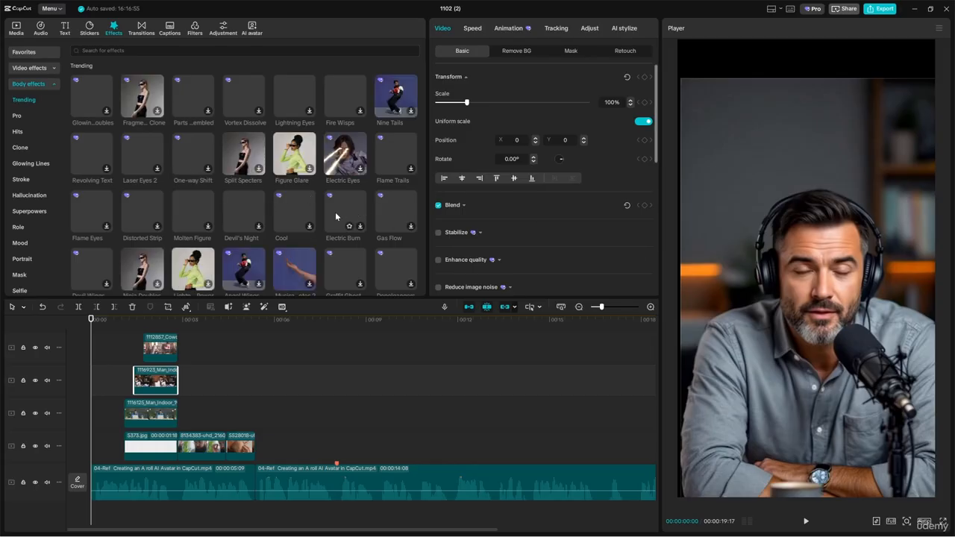
left_click(28, 86)
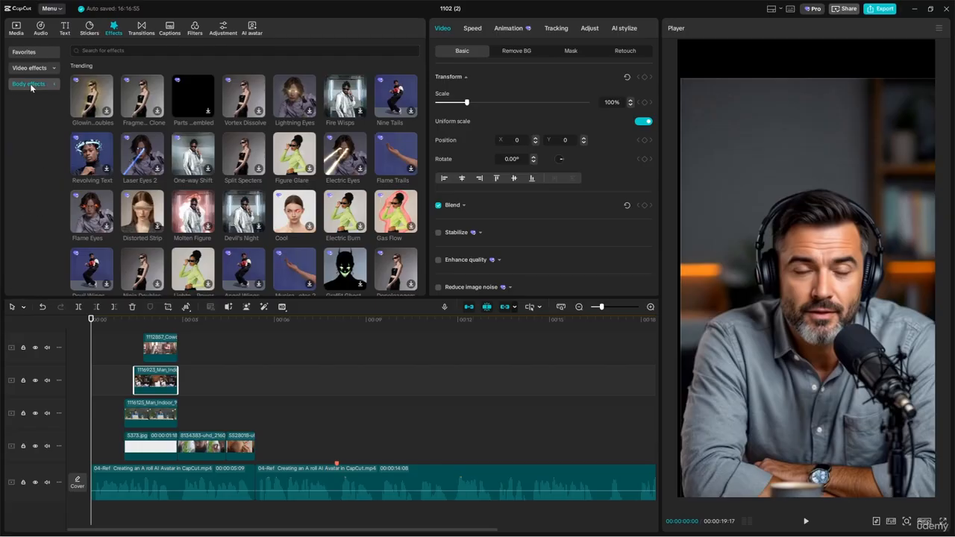
left_click(30, 69)
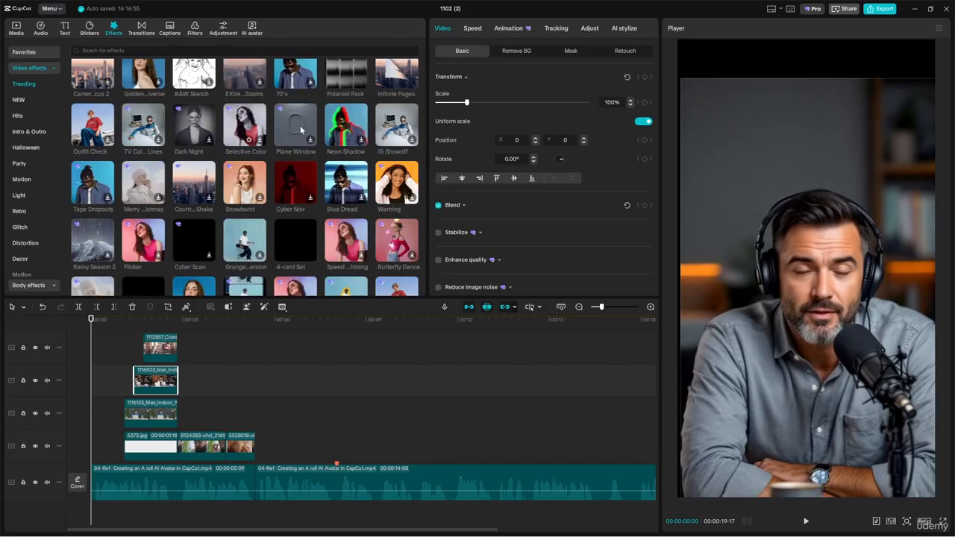
scroll(300, 126, "down", 10)
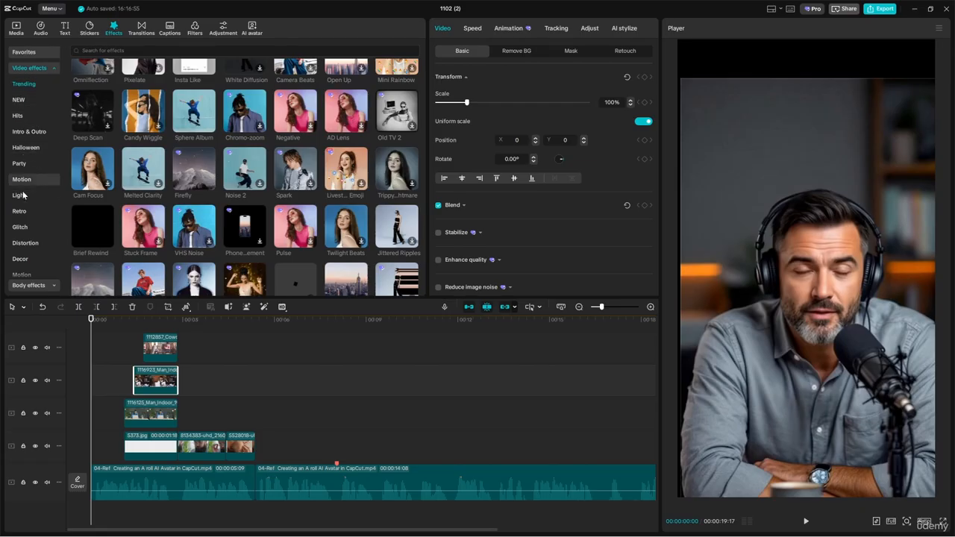
scroll(23, 242, "down", 3)
scroll(22, 244, "down", 2)
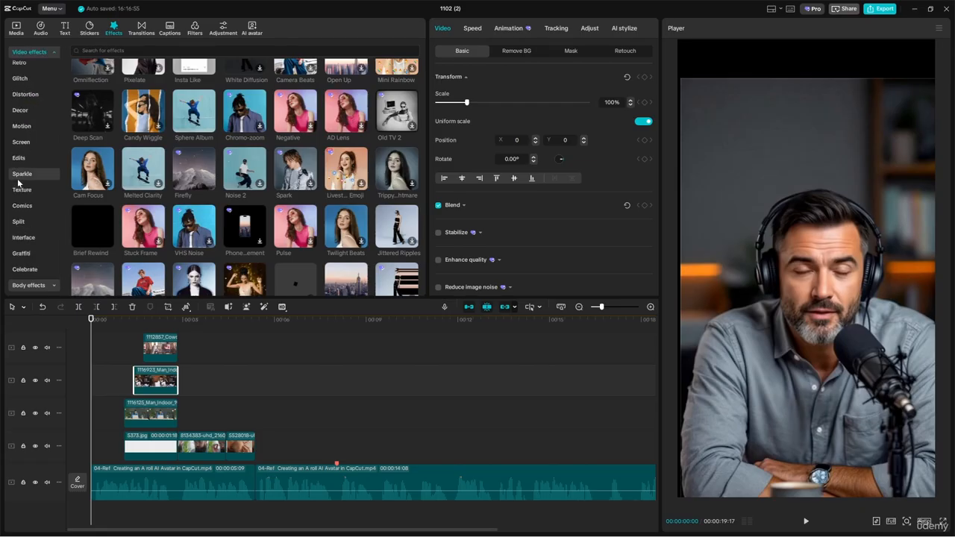
scroll(199, 224, "up", 1)
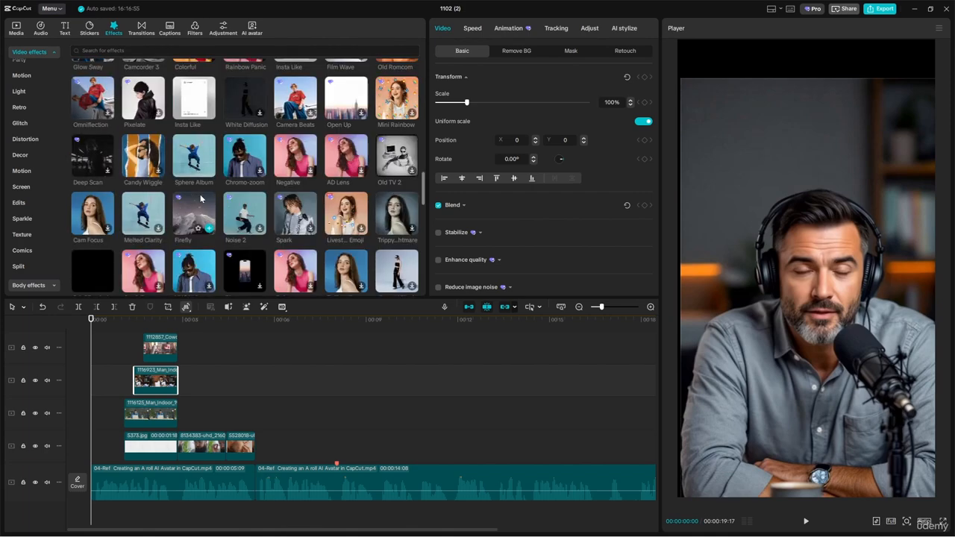
scroll(199, 229, "down", 2)
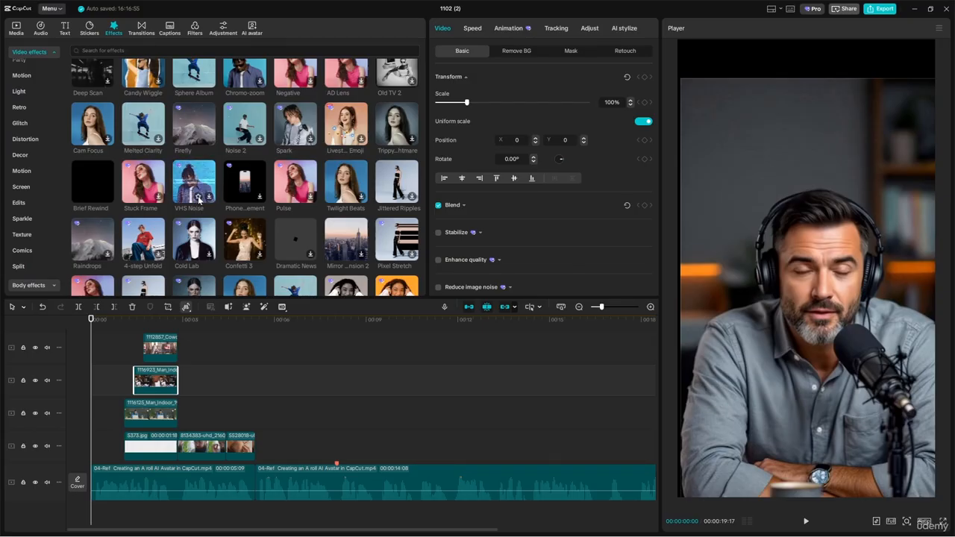
scroll(199, 200, "up", 1)
scroll(198, 200, "up", 2)
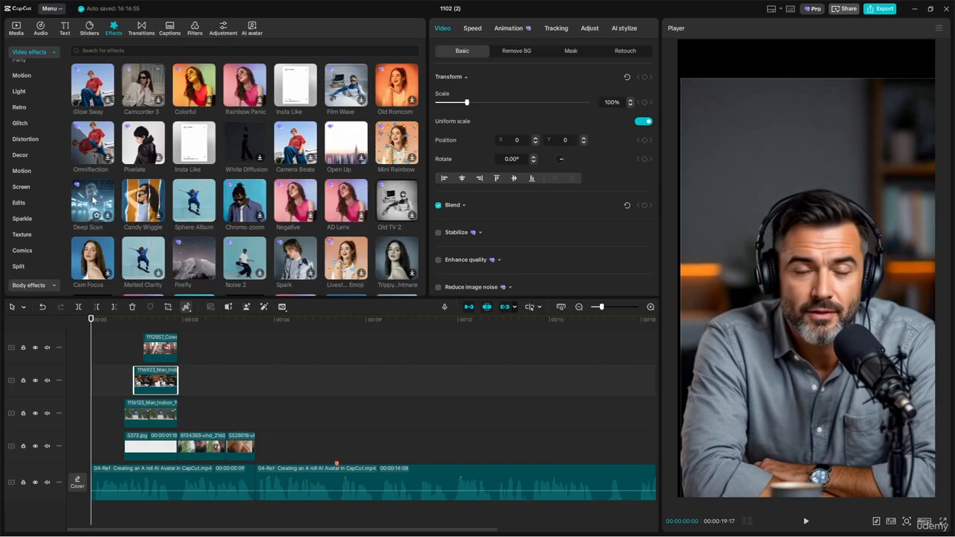
scroll(93, 200, "up", 1)
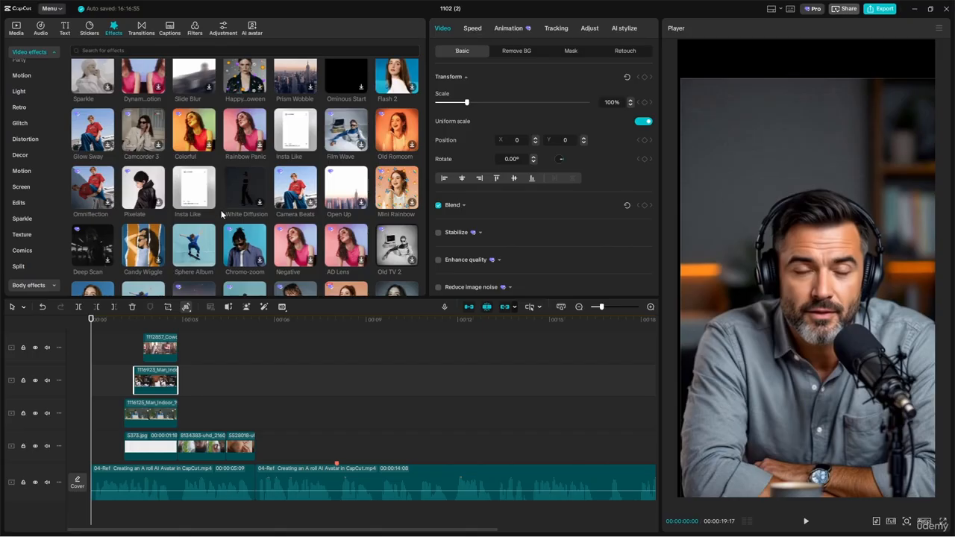
scroll(371, 145, "up", 10)
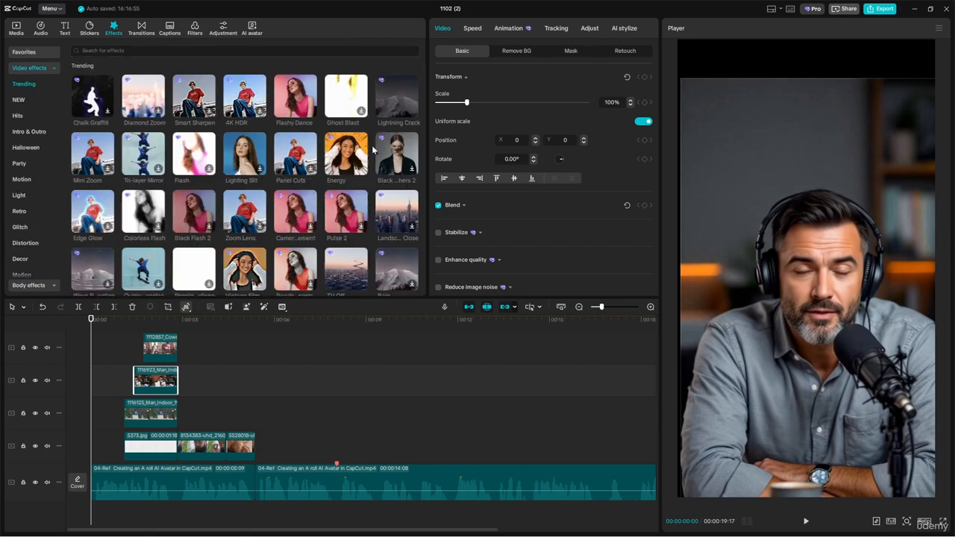
left_click(28, 68)
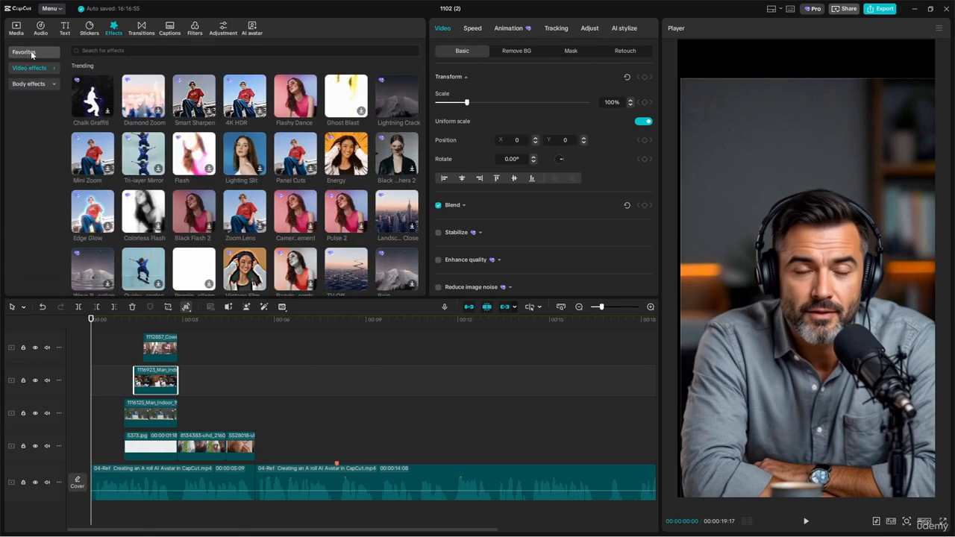
left_click(28, 52)
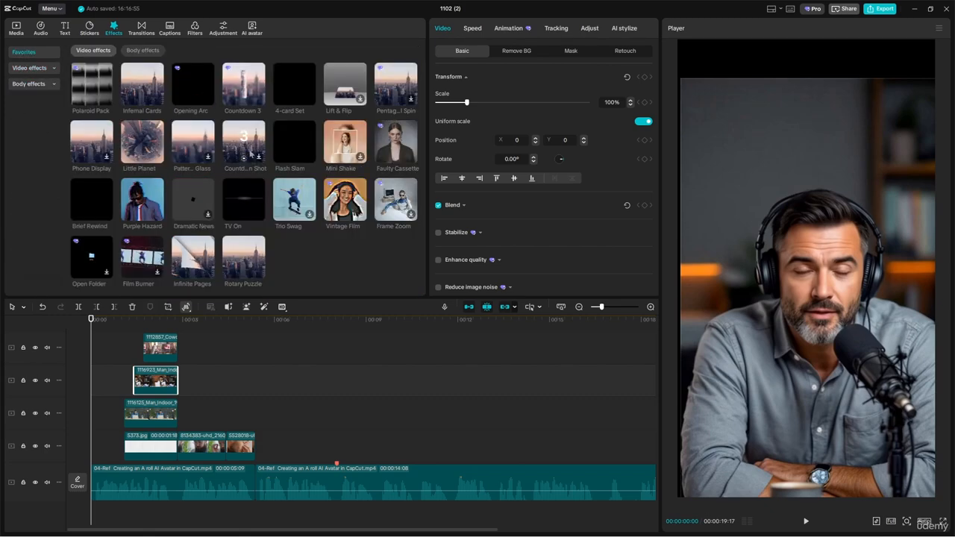
Reduce the height of the overlay tracks so all clip layers are compact in the timeline
left_click(59, 383)
mouse_move(89, 391)
left_click(160, 390)
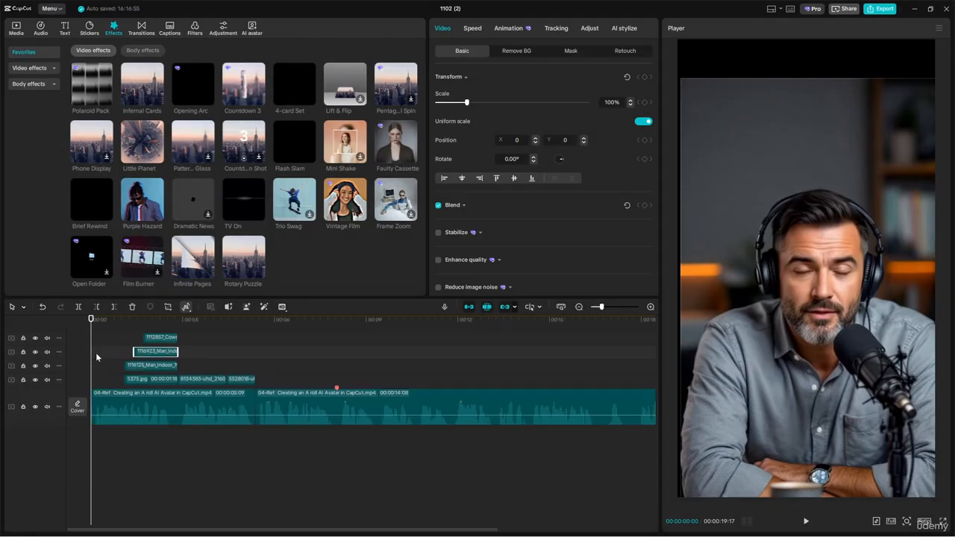
scroll(96, 358, "up", 1)
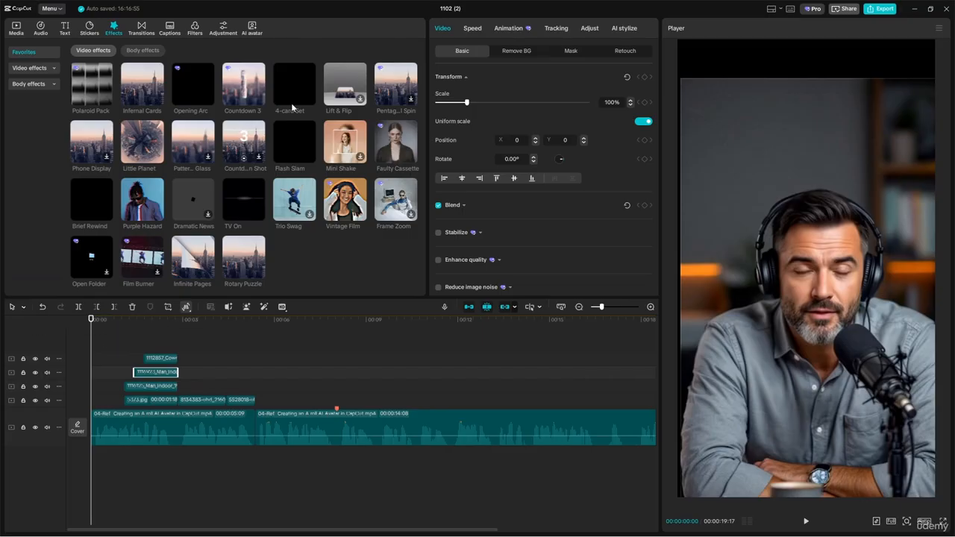
Preview the opening and add the favourite 4-card Set video effect at the start of the timeline, on its own track above the overlay clips
mouse_move(286, 90)
key("space")
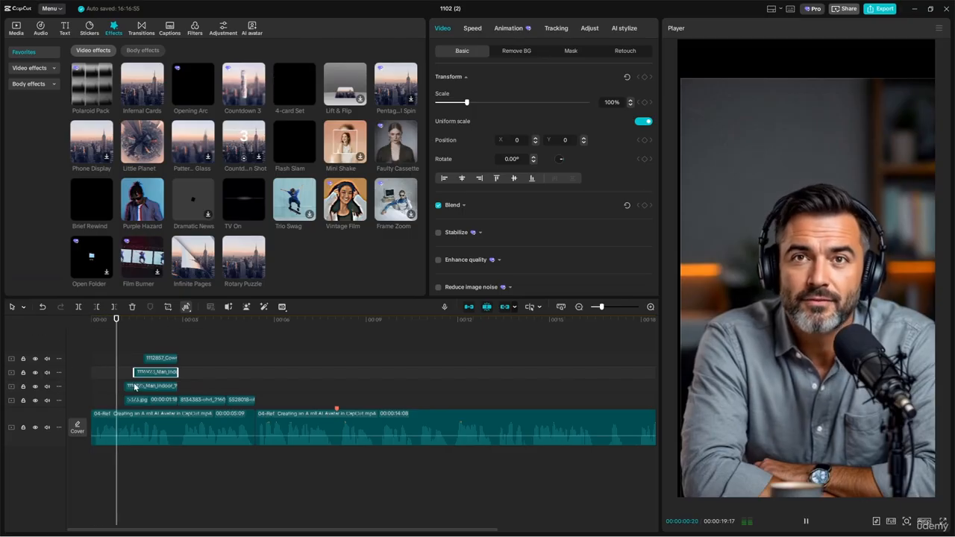
key("space")
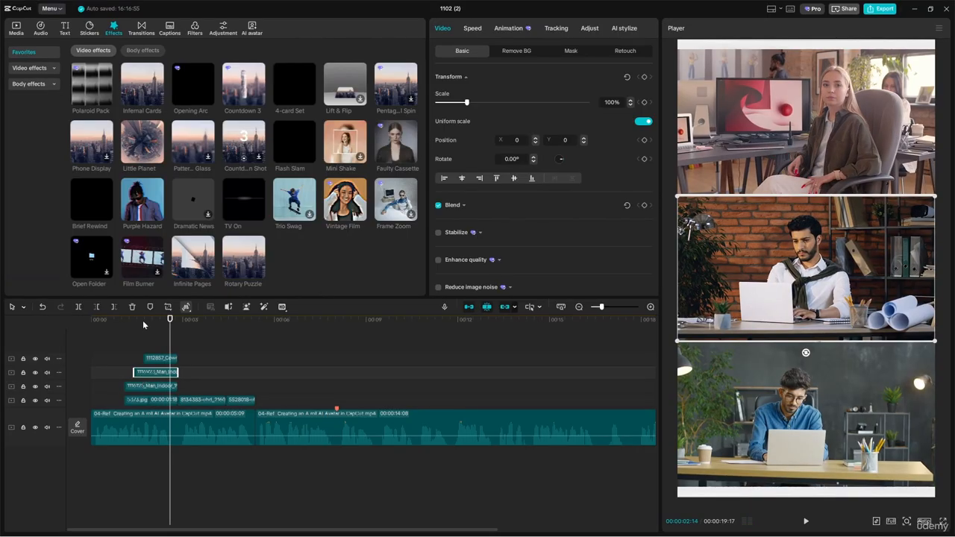
key("Home")
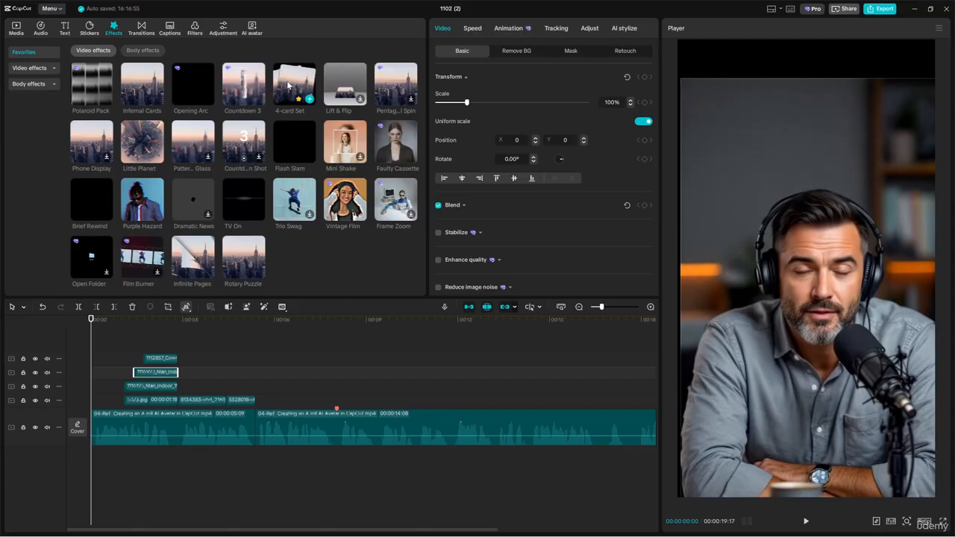
left_click_drag(287, 80, 109, 350)
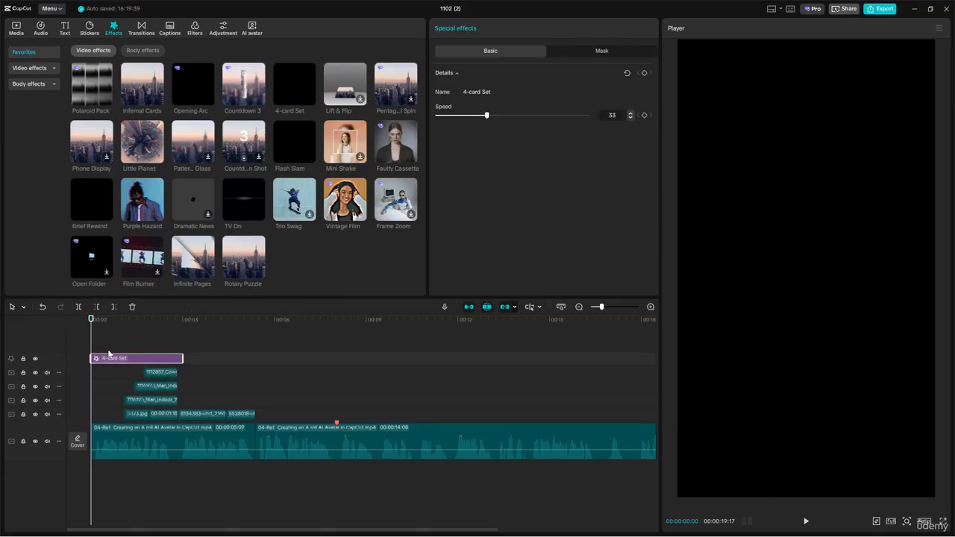
key("space")
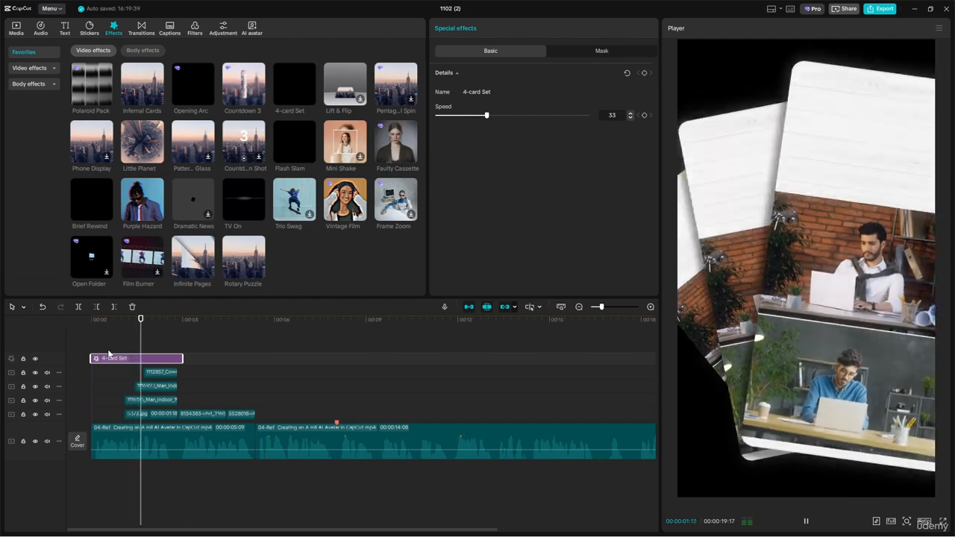
key("space")
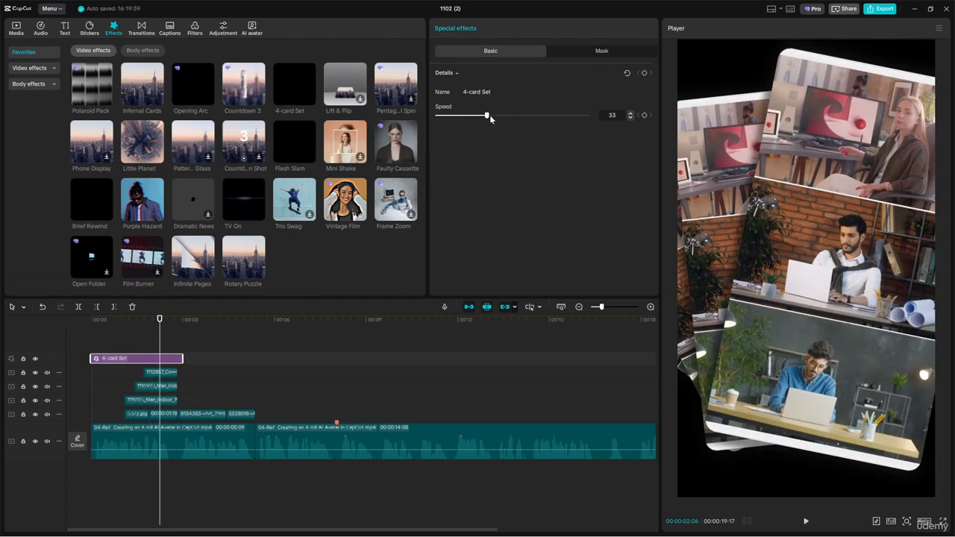
Set the 4-card Set effect's speed to 100 and trim its end to 00:00:01:10
left_click_drag(515, 115, 587, 115)
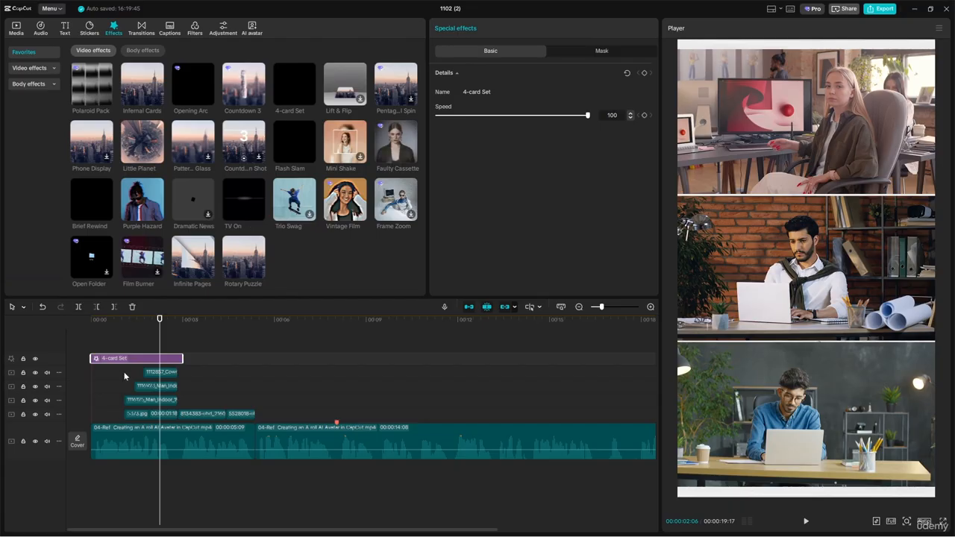
left_click_drag(122, 327, 134, 329)
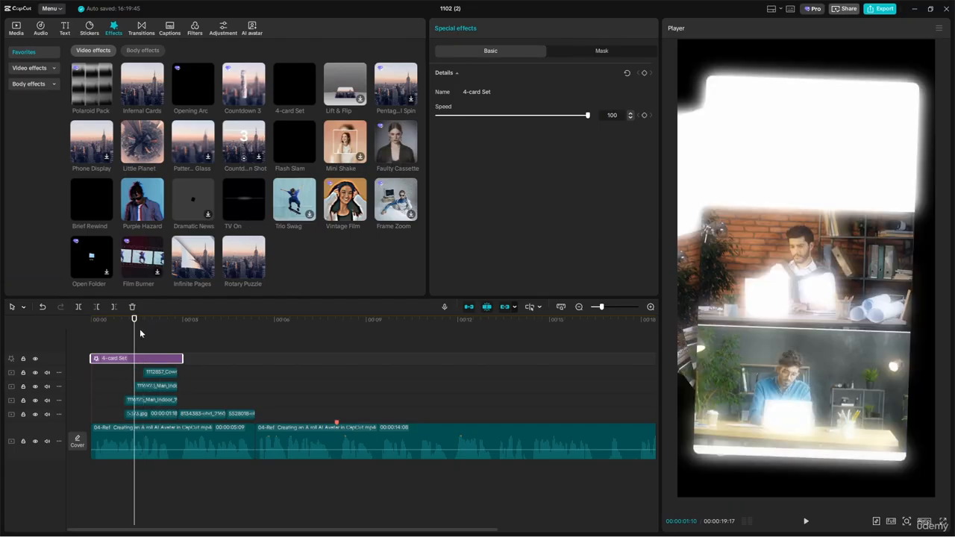
left_click_drag(180, 359, 135, 359)
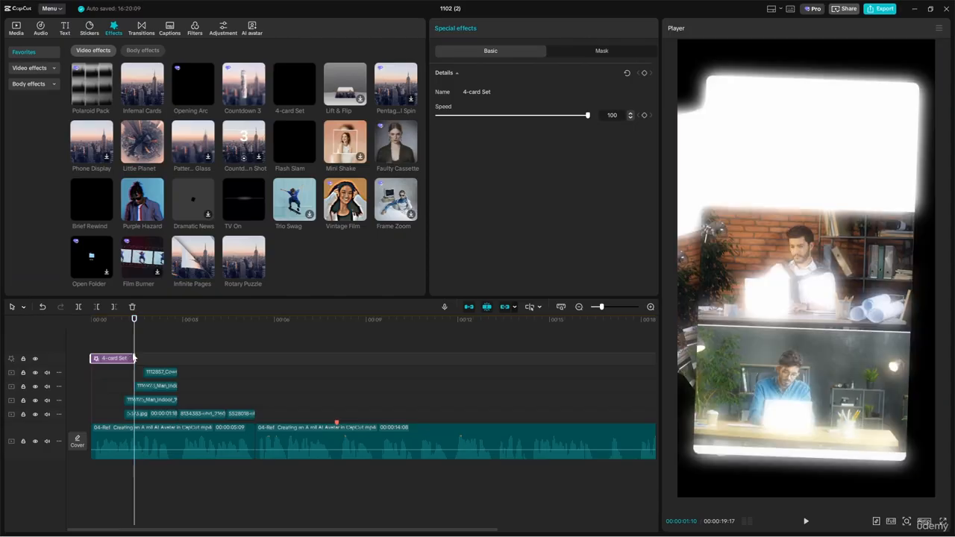
Play the video from the start to check the shortened 4-card Set effect against the stacked opening
key("Home")
key("space")
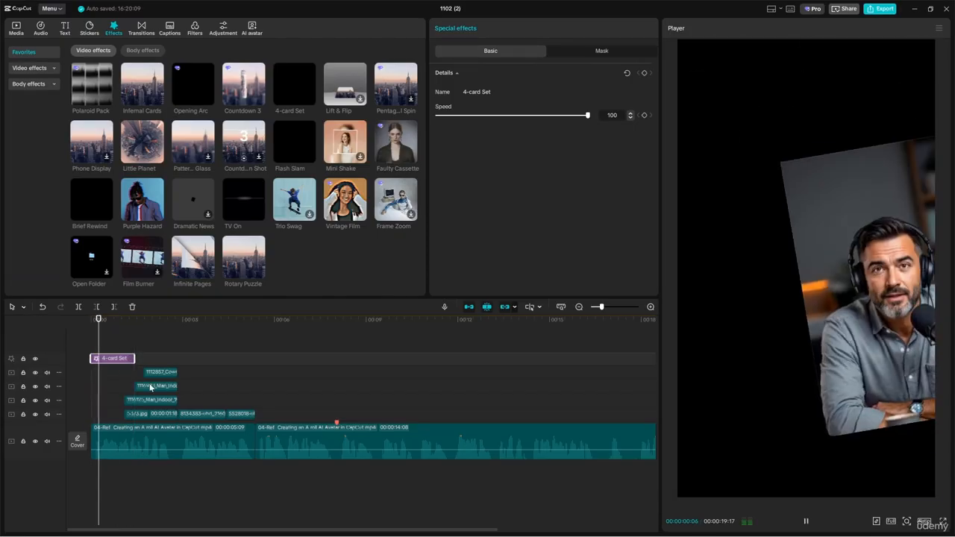
key("space")
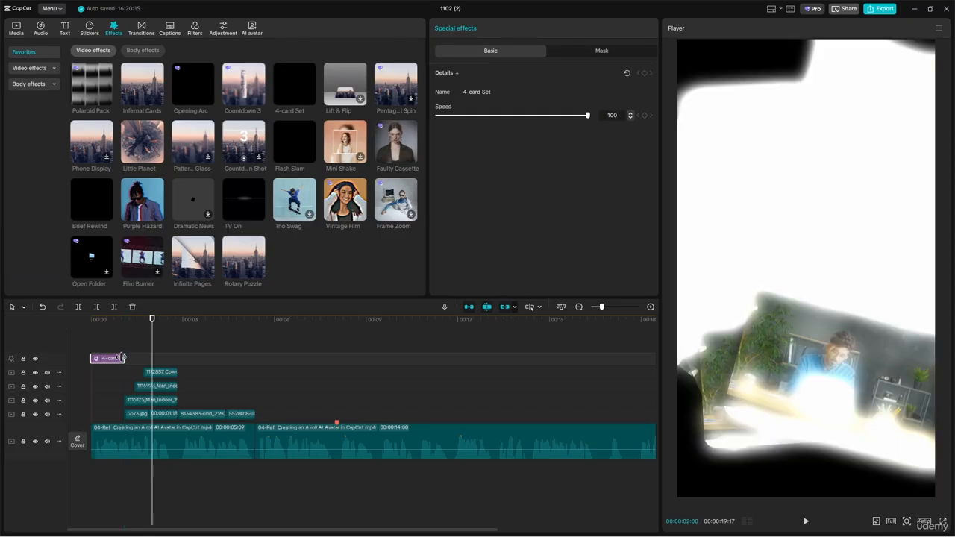
Replay the opening from the first frame until all three stacked B-roll clips are on screen
key("Home")
key("space")
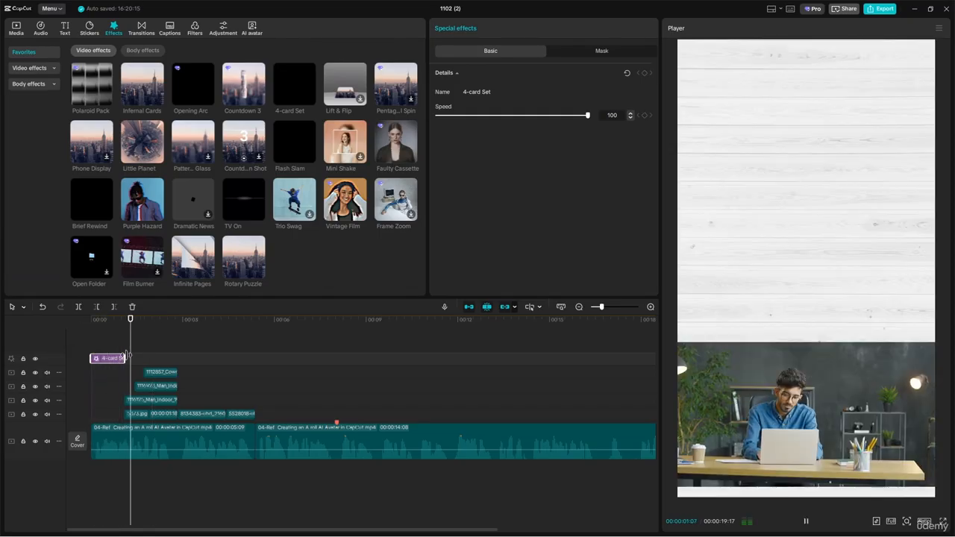
key("space")
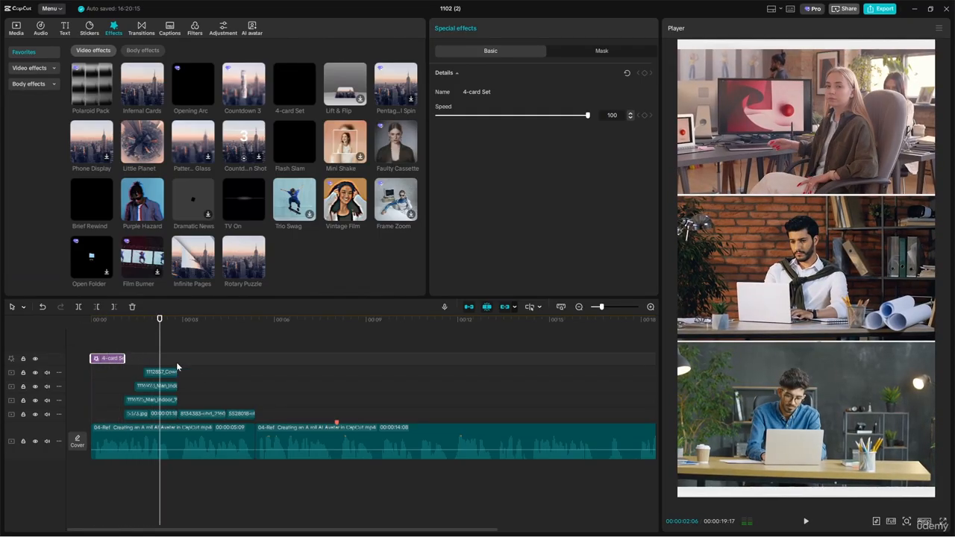
Add the favourite Polaroid Pack video effect directly after the 4-card Set effect on the same track, and preview both from the start
left_click(125, 324)
left_click_drag(91, 84, 144, 359)
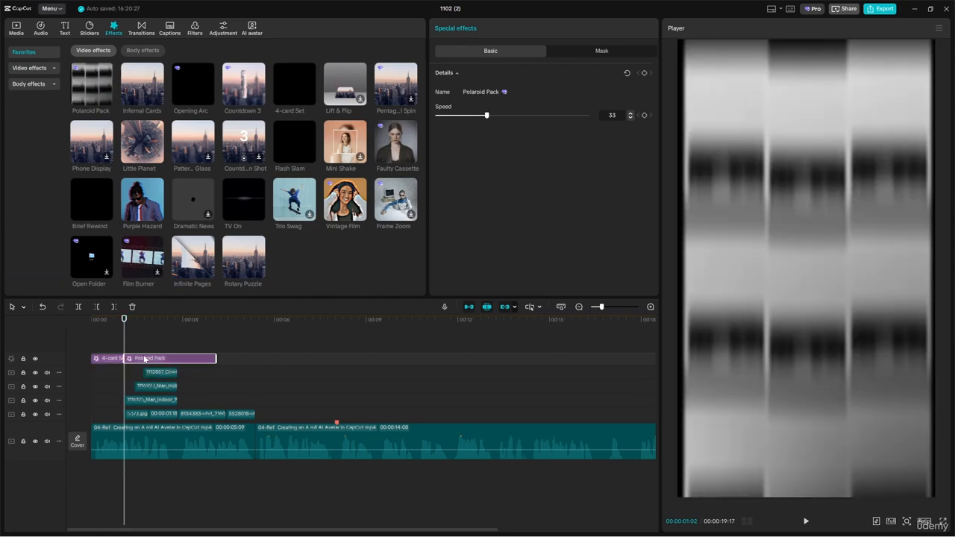
scroll(123, 365, "up", 2)
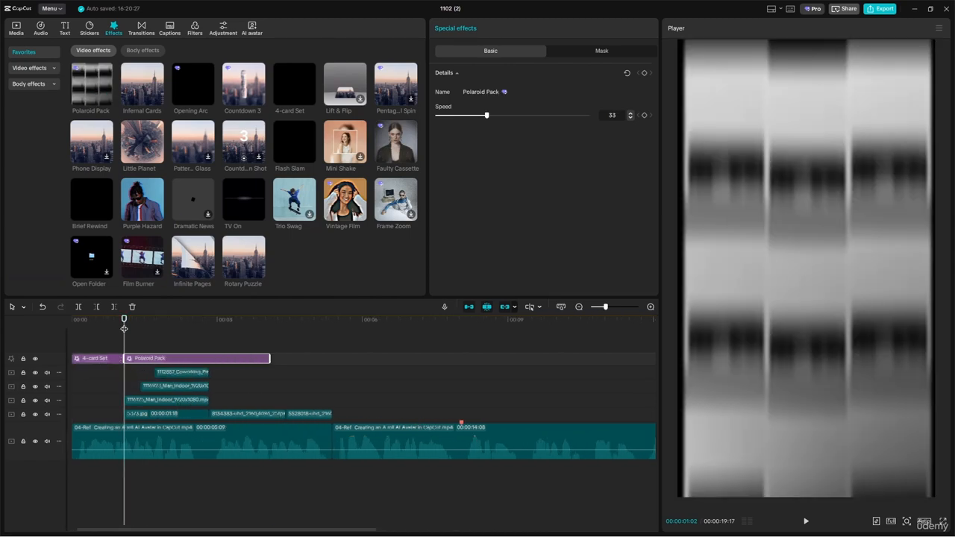
key("Home")
left_click(114, 362)
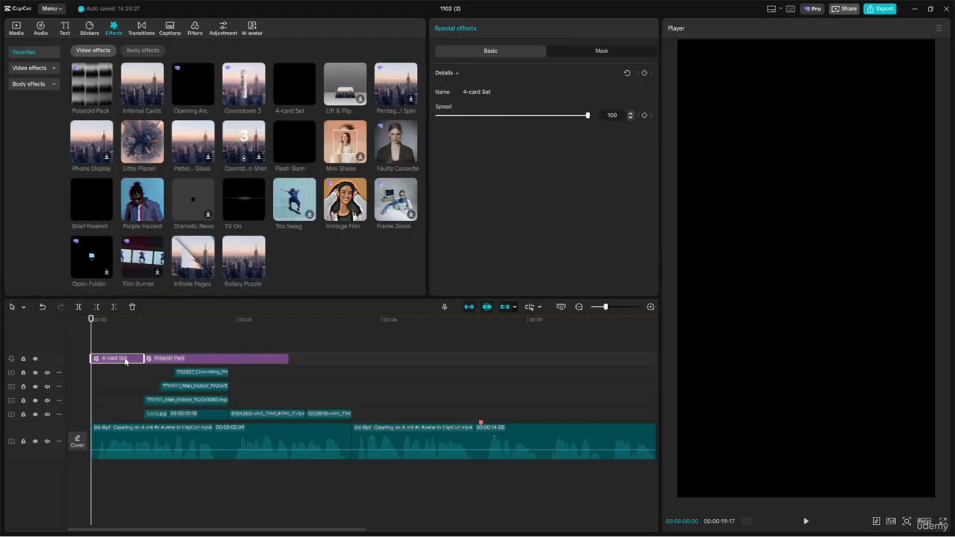
key("space")
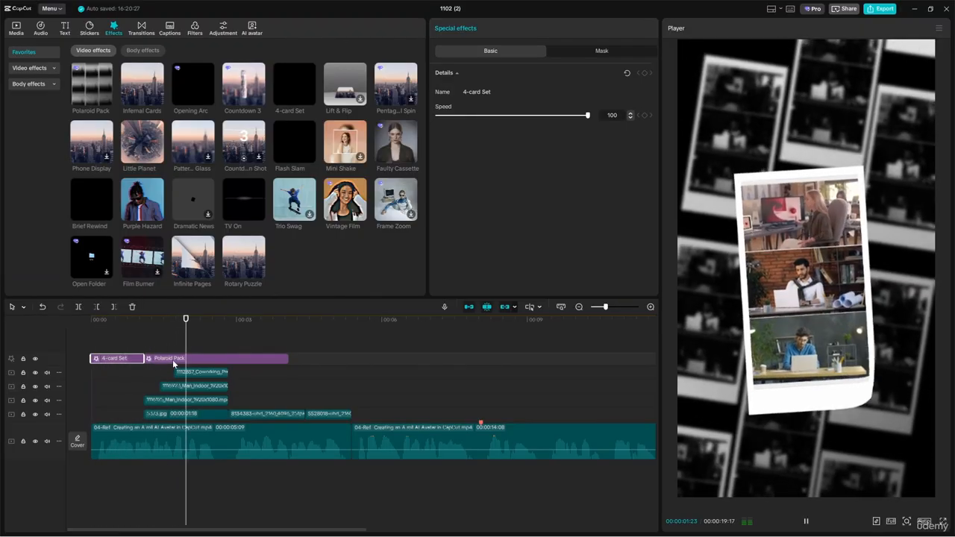
key("space")
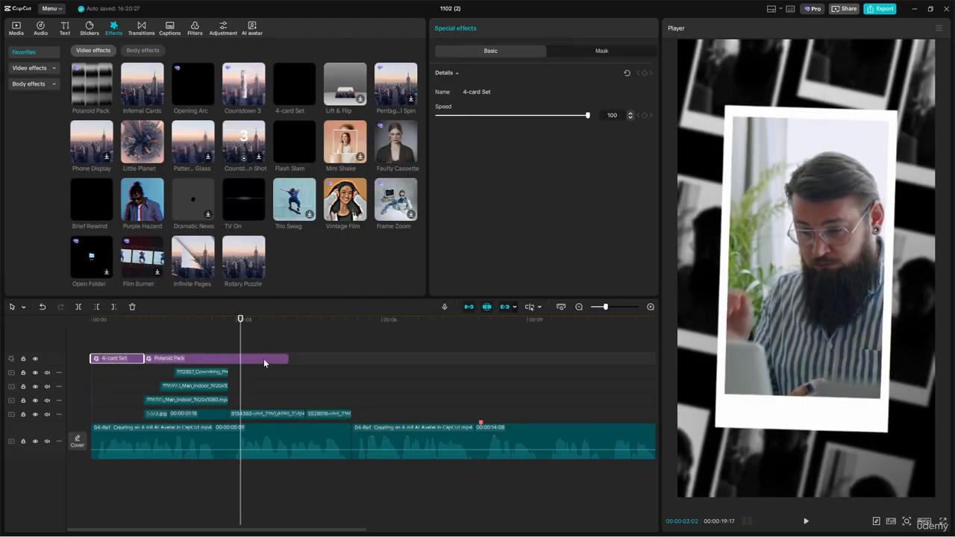
Set the Polaroid Pack effect's speed to 100, trim its end to about 2.5 seconds on the timeline, and preview the section
left_click_drag(289, 359, 230, 359)
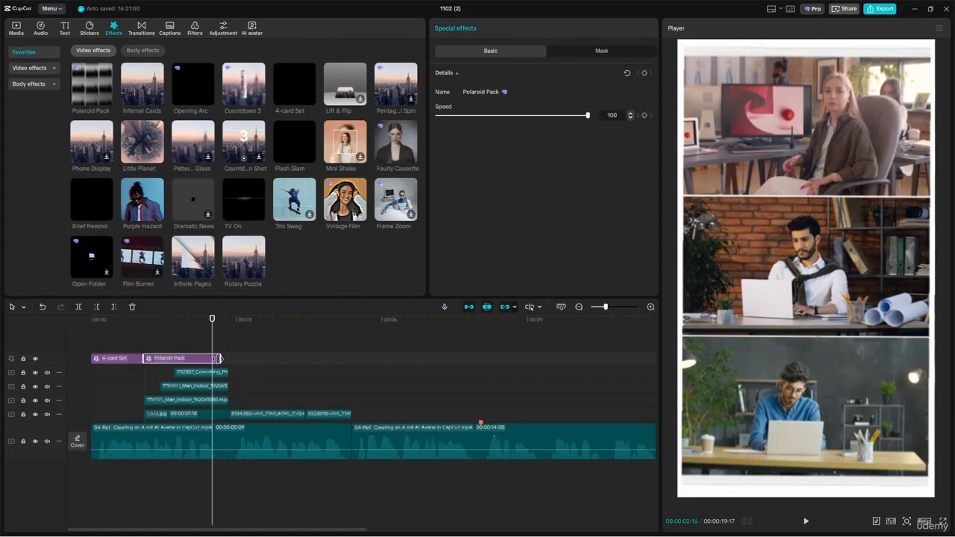
left_click_drag(218, 359, 212, 359)
left_click(179, 328)
key("space")
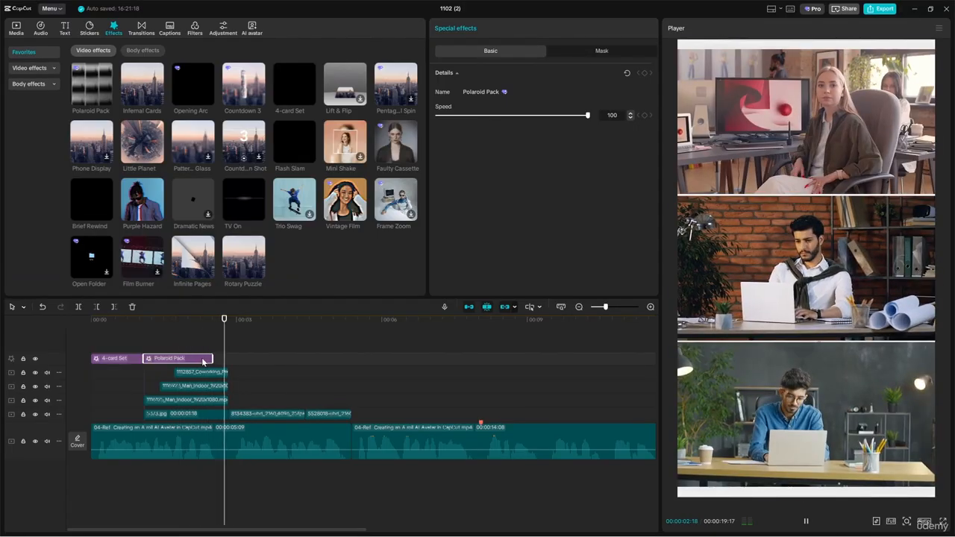
key("space")
left_click_drag(211, 320, 156, 321)
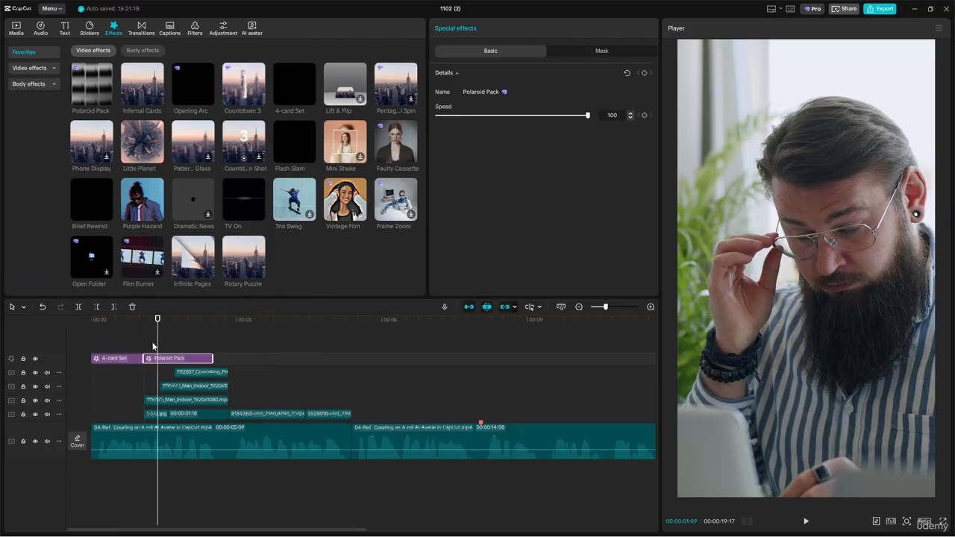
key("space")
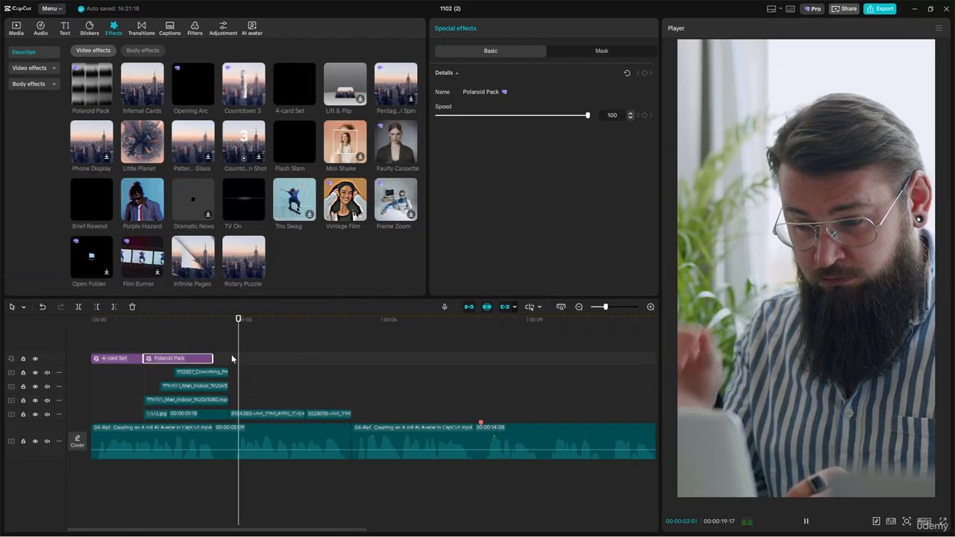
key("space")
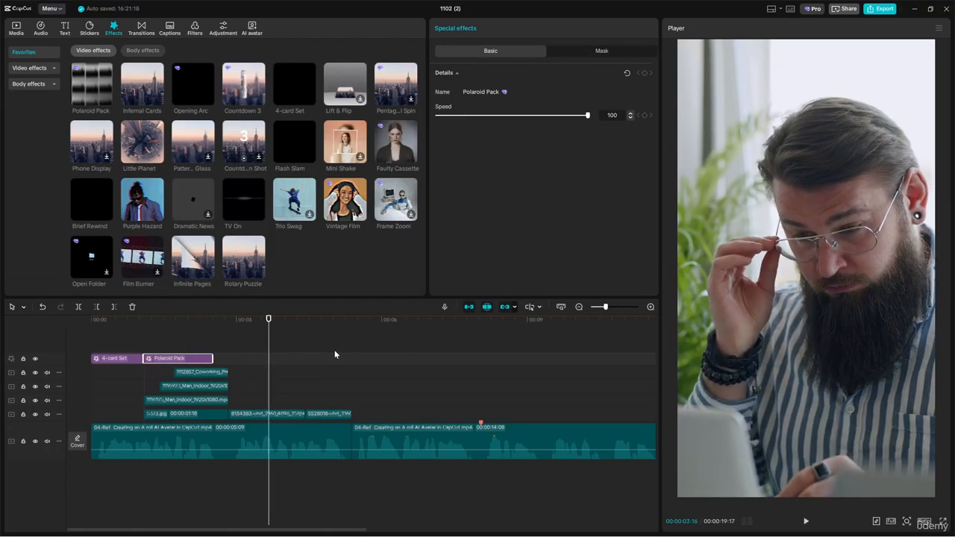
Add the Little Planet video effect at the start of the full-frame B-roll that follows the stacked clips, and preview it
left_click_drag(162, 155, 229, 359)
left_click(223, 327)
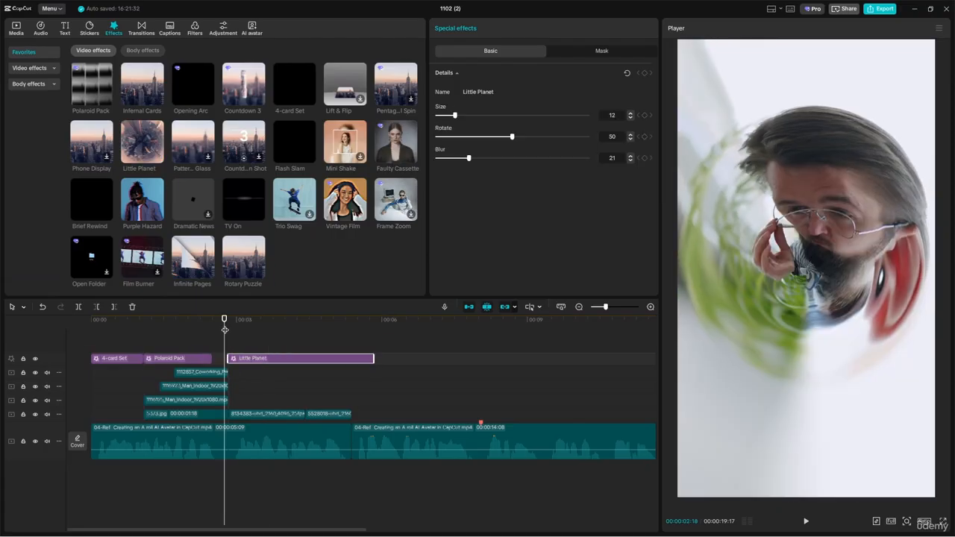
key("space")
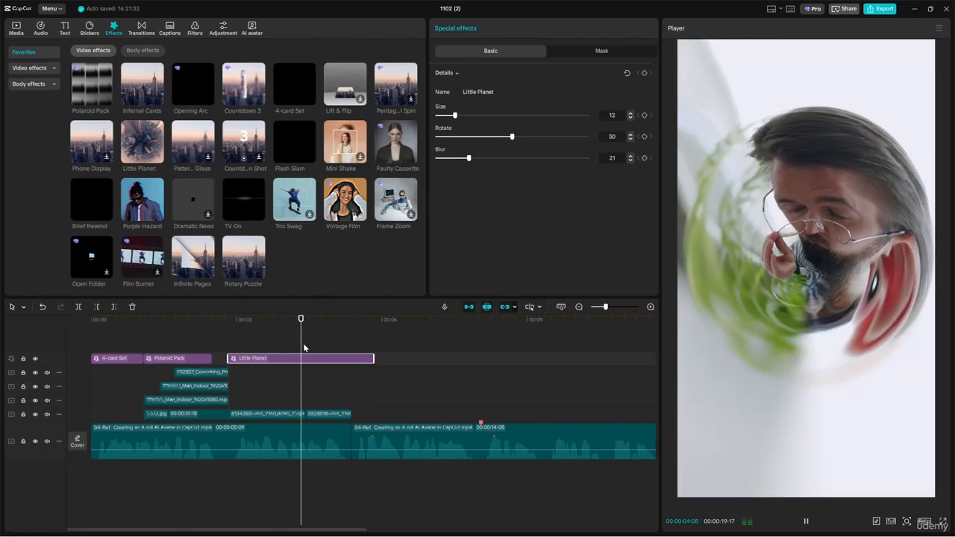
key("space")
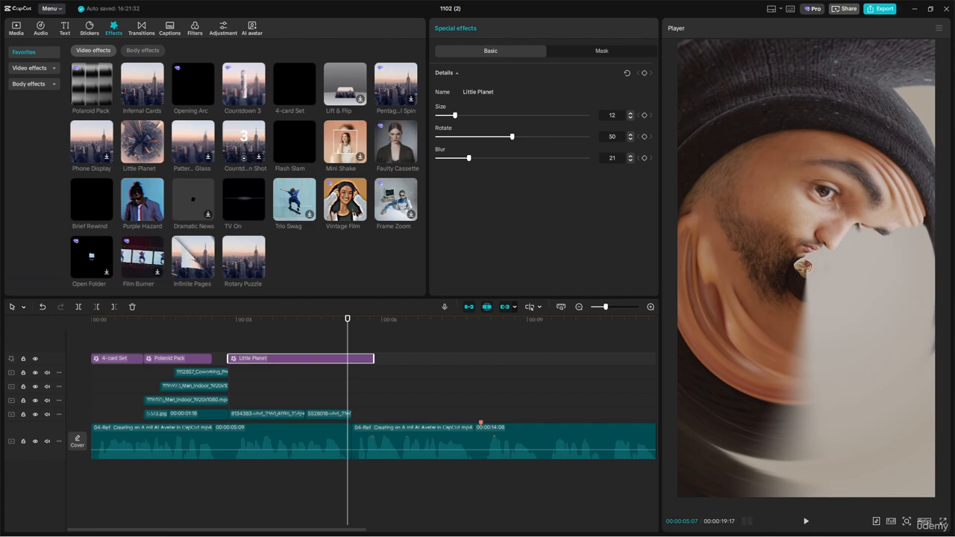
Set the Little Planet effect's Size to 27, Rotate to 40 and Blur to 100, and play it through
left_click(281, 323)
left_click(251, 325)
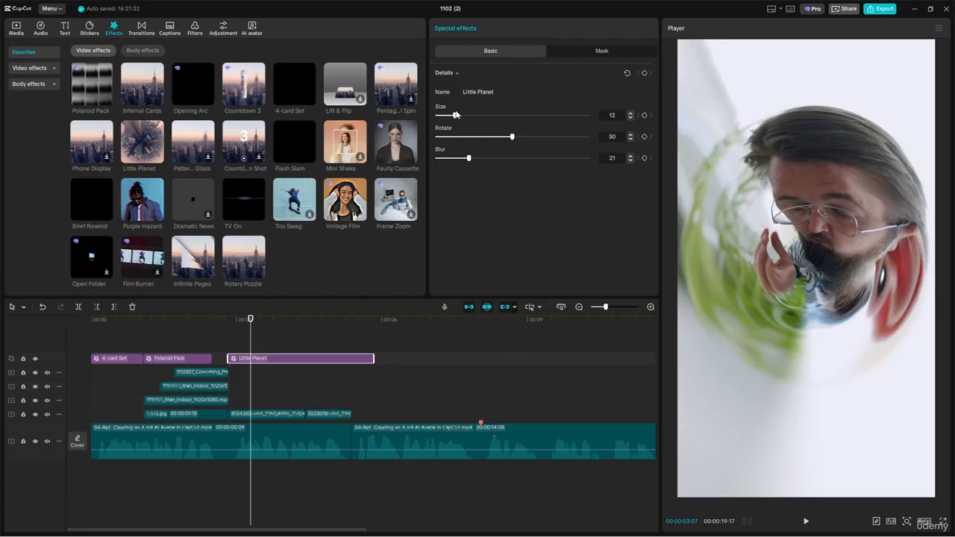
left_click_drag(454, 116, 503, 137)
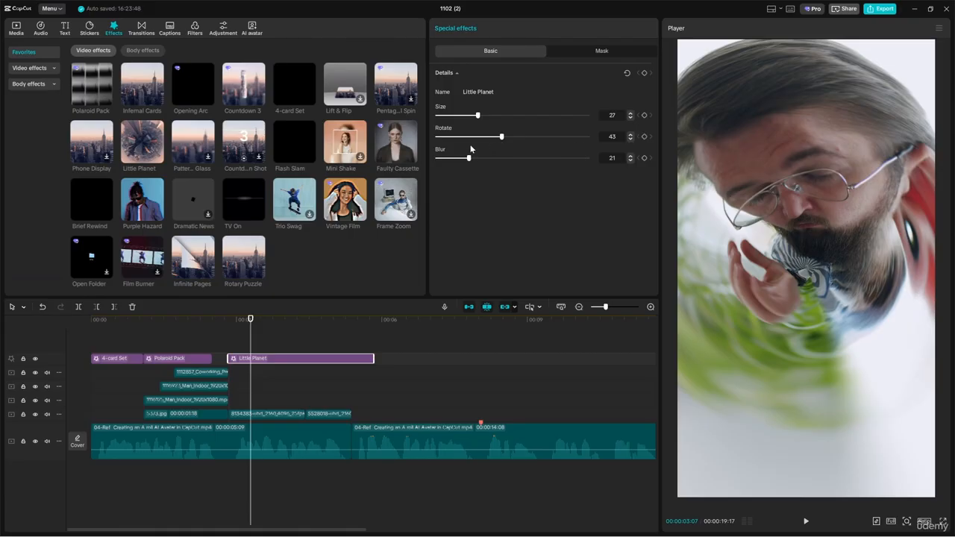
left_click_drag(469, 158, 500, 172)
left_click_drag(559, 176, 591, 172)
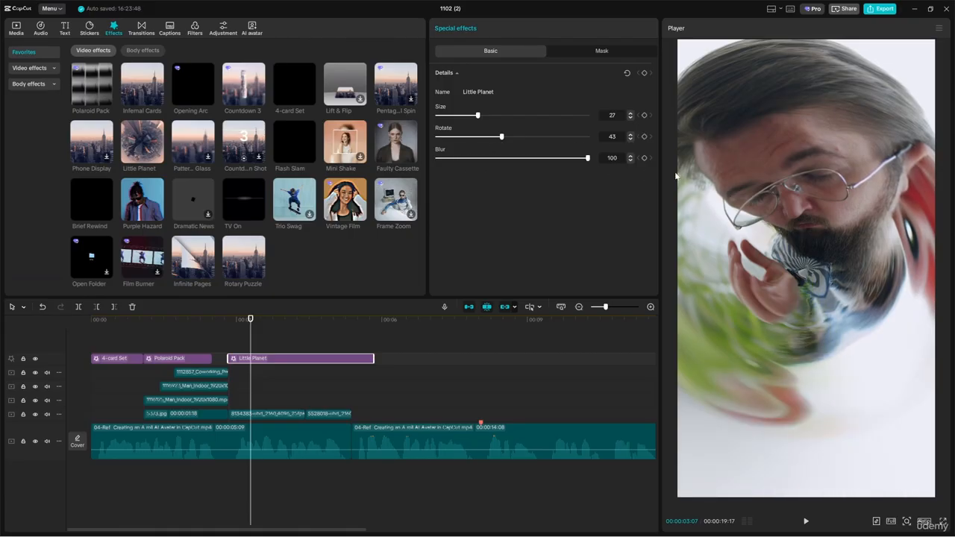
left_click(507, 137)
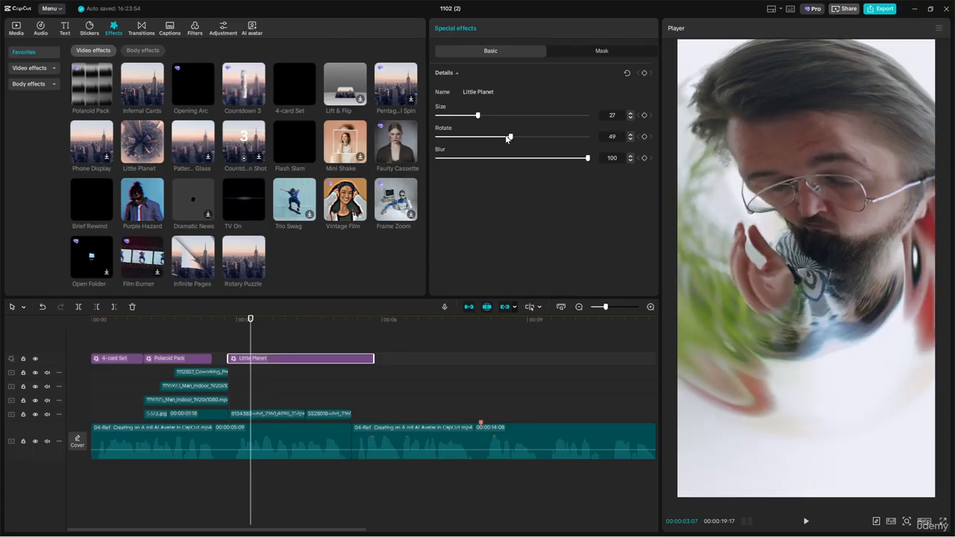
left_click_drag(506, 137, 499, 139)
key("space")
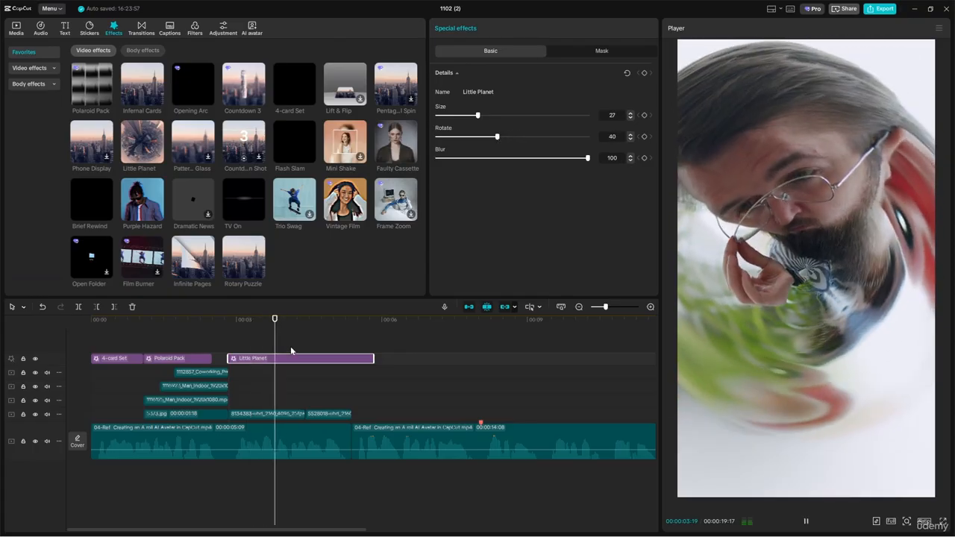
key("space")
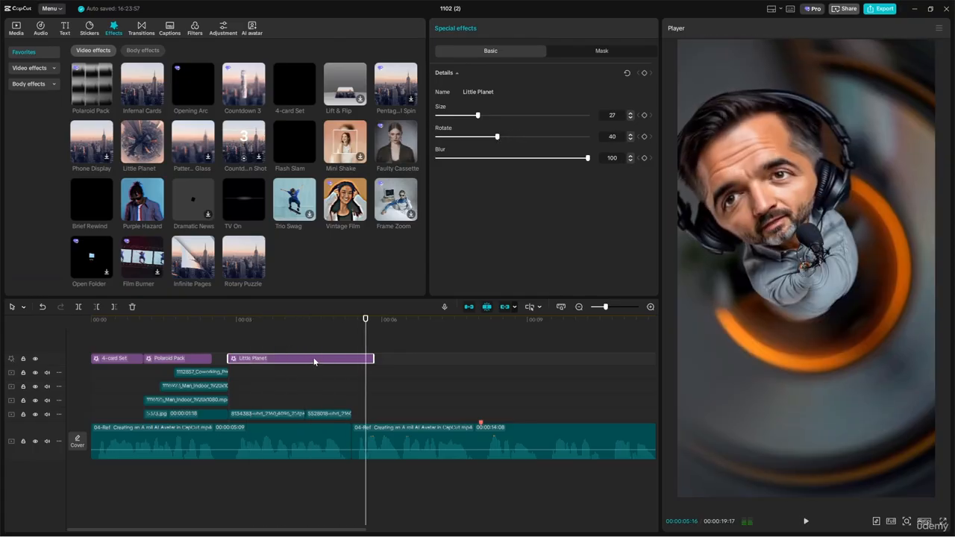
Trim the Little Planet effect's end to the end of the last full-frame B-roll clip and check the cut
key("space")
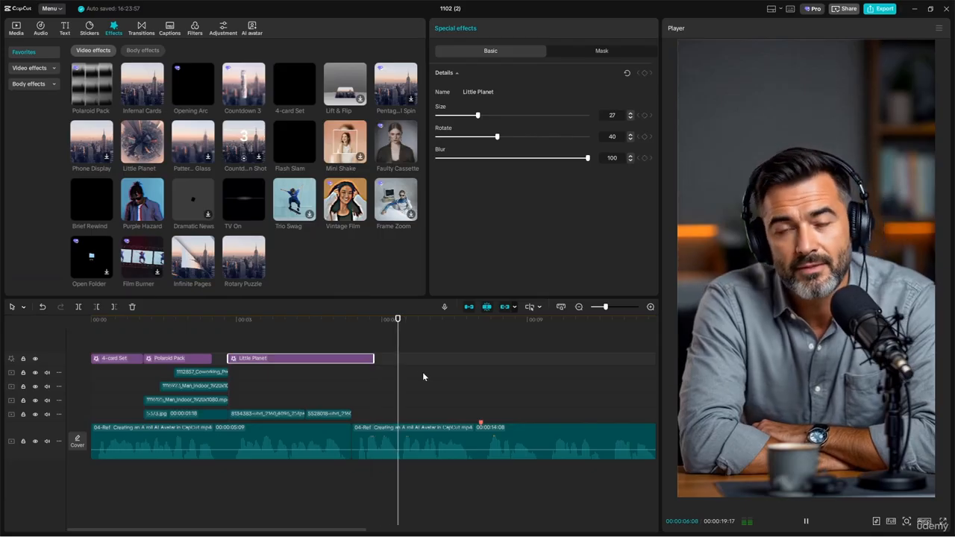
key("space")
left_click_drag(373, 358, 352, 358)
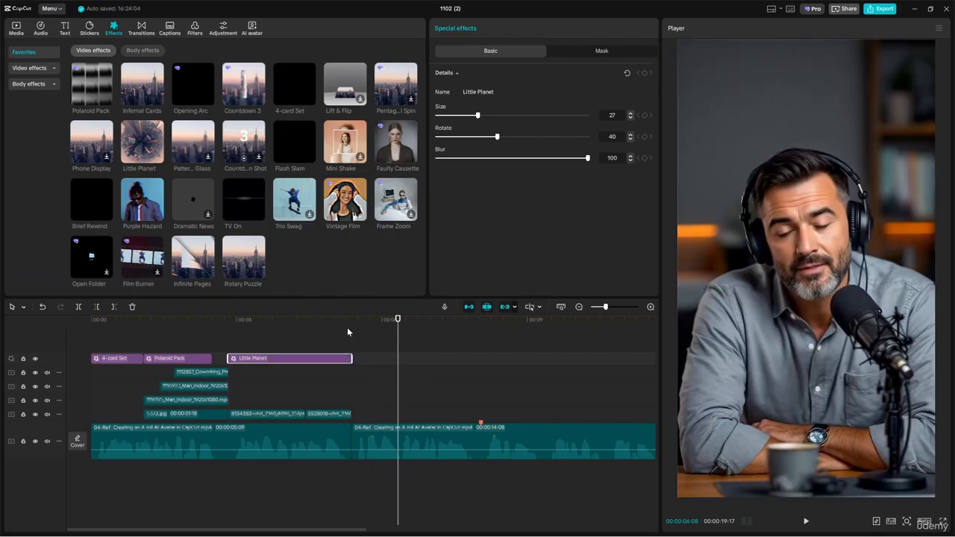
left_click(338, 321)
key("space")
key("space")
scroll(380, 380, "right", 3)
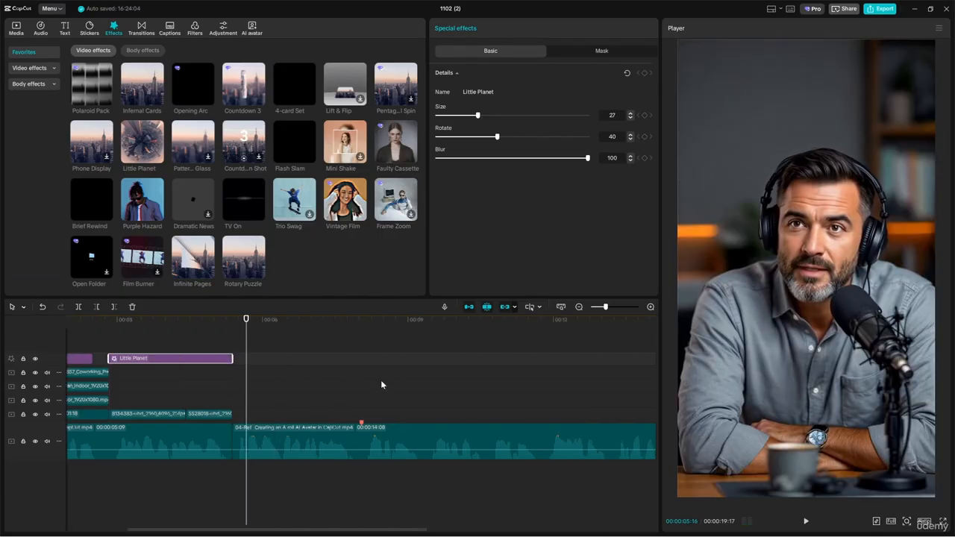
Play the opening seconds again to review the 4-card Set and the beginning of the Polaroid Pack effect
scroll(297, 372, "down", 1)
key("Home")
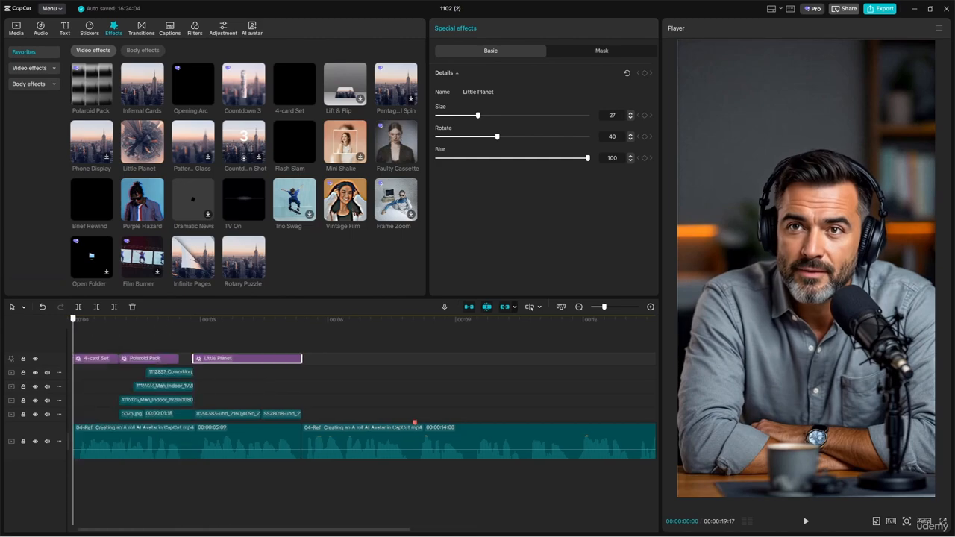
key("space")
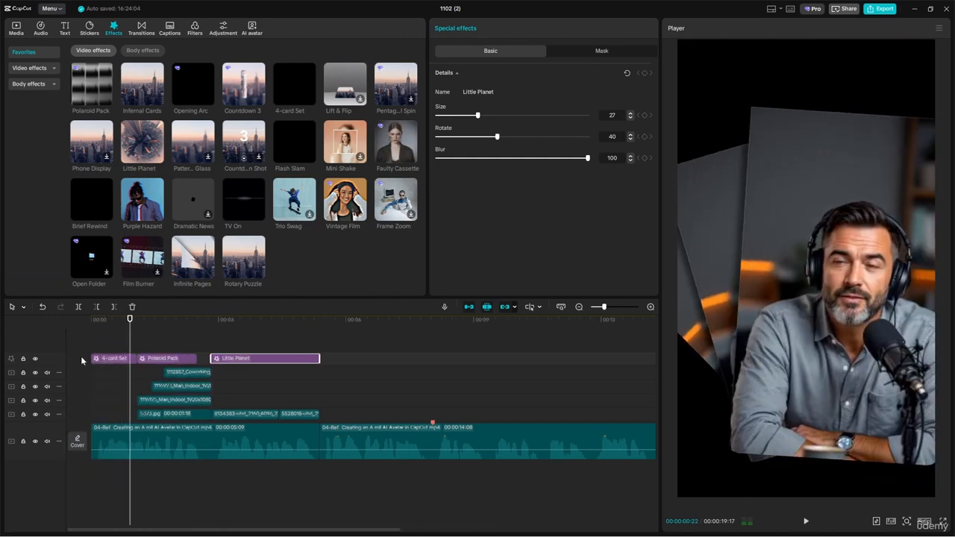
key("space")
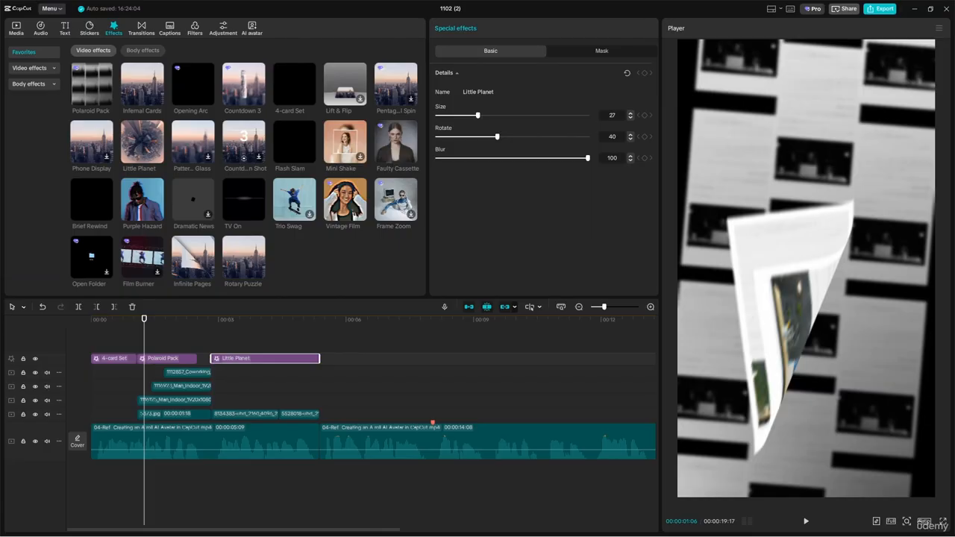
Add the Purple Hazard video effect directly after Little Planet, over the second talking-head clip, and preview it
left_click_drag(142, 200, 337, 338)
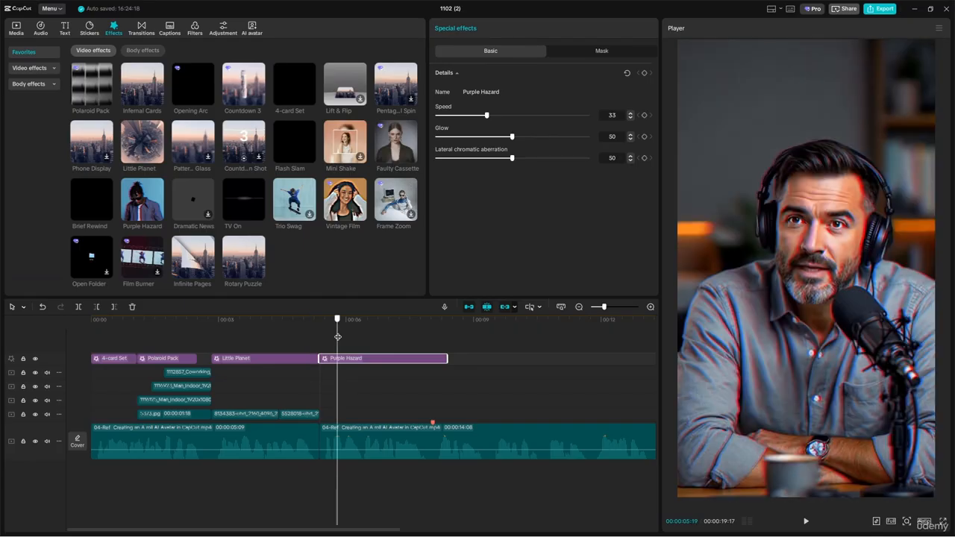
left_click(306, 324)
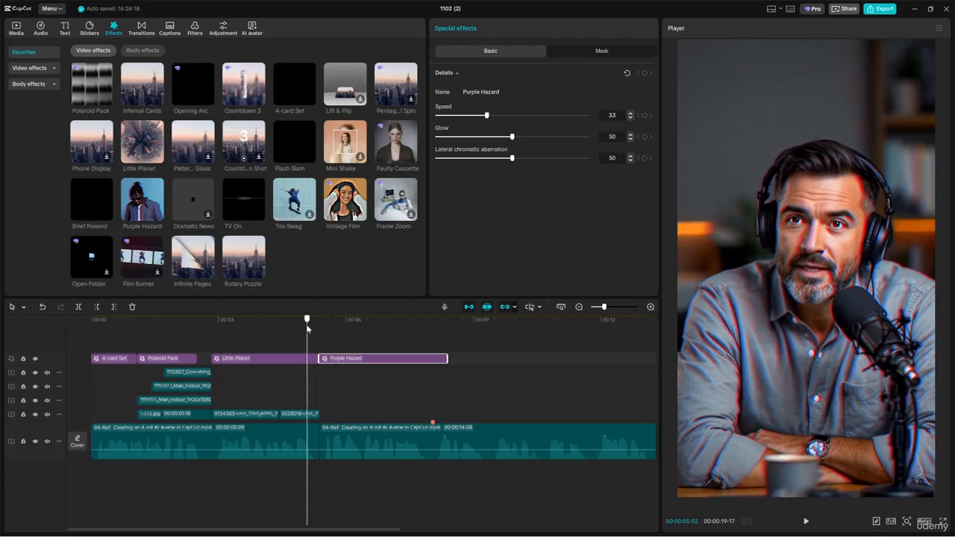
key("space")
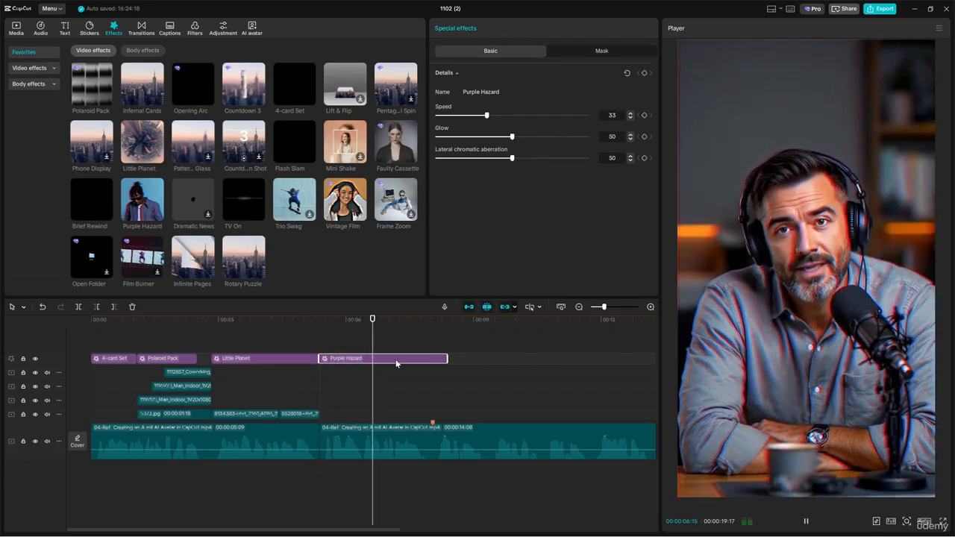
key("space")
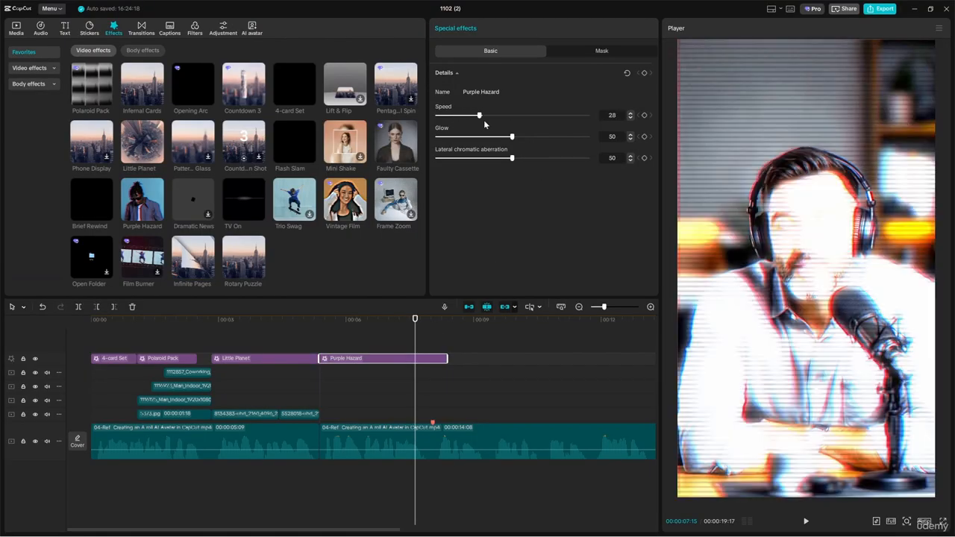
Set the Purple Hazard effect's Speed to 20, Glow to 17 and Lateral chromatic aberration to 25
left_click_drag(485, 116, 467, 115)
left_click_drag(512, 137, 462, 138)
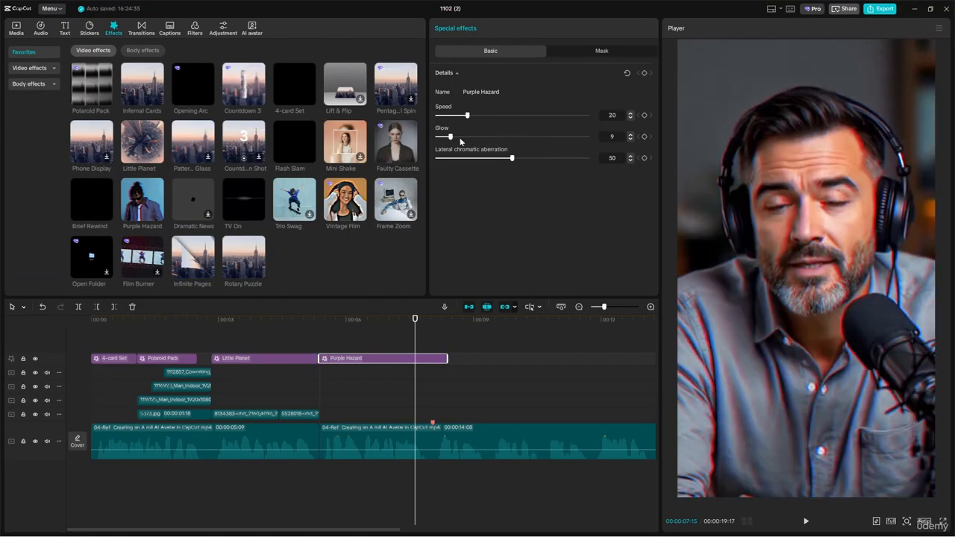
left_click_drag(512, 158, 479, 160)
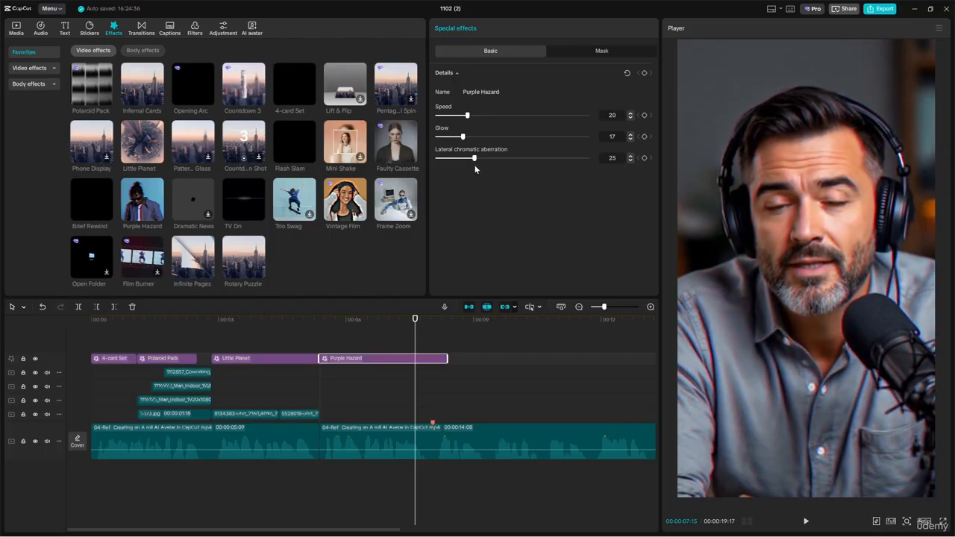
Trim the Purple Hazard effect to about 1 second long and play on to the red marker on the second talking-head clip
left_click_drag(420, 327, 311, 336)
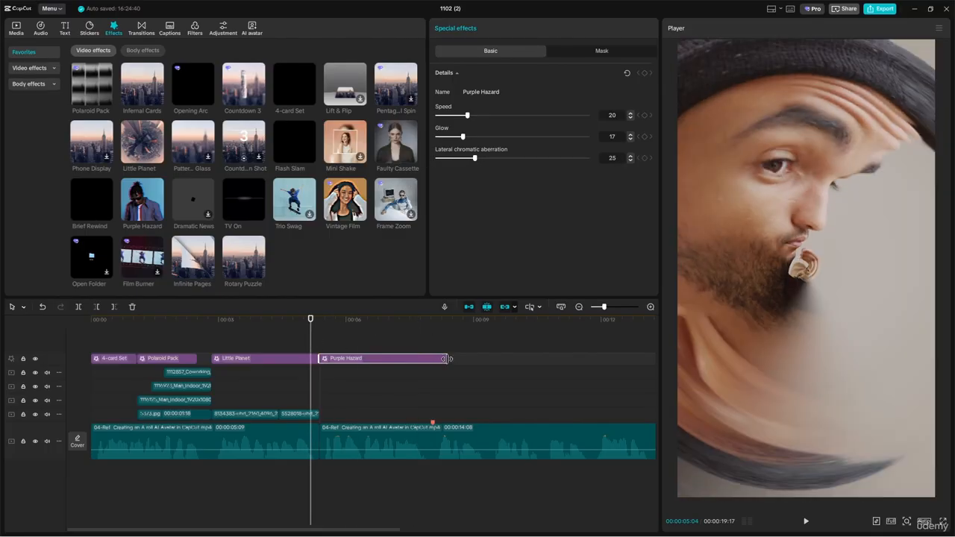
left_click_drag(446, 359, 362, 359)
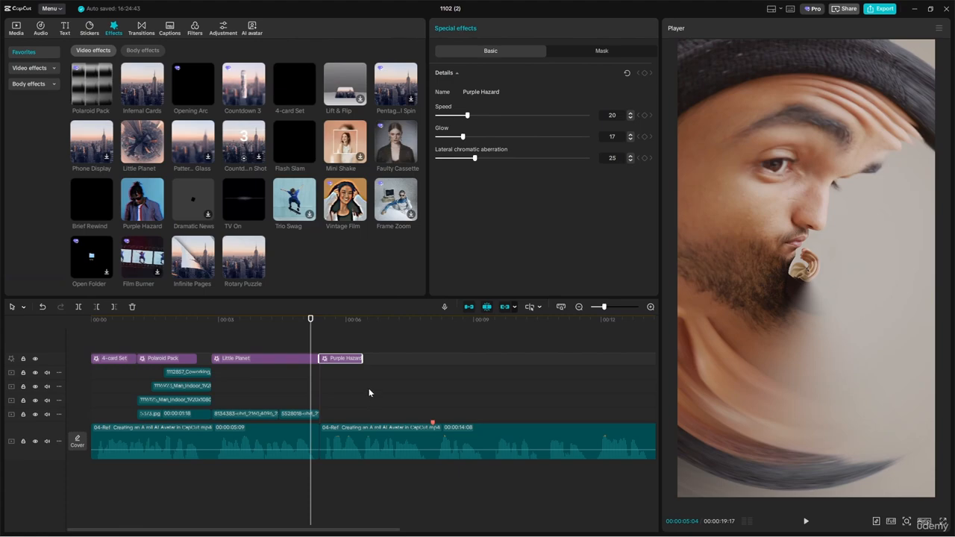
key("space")
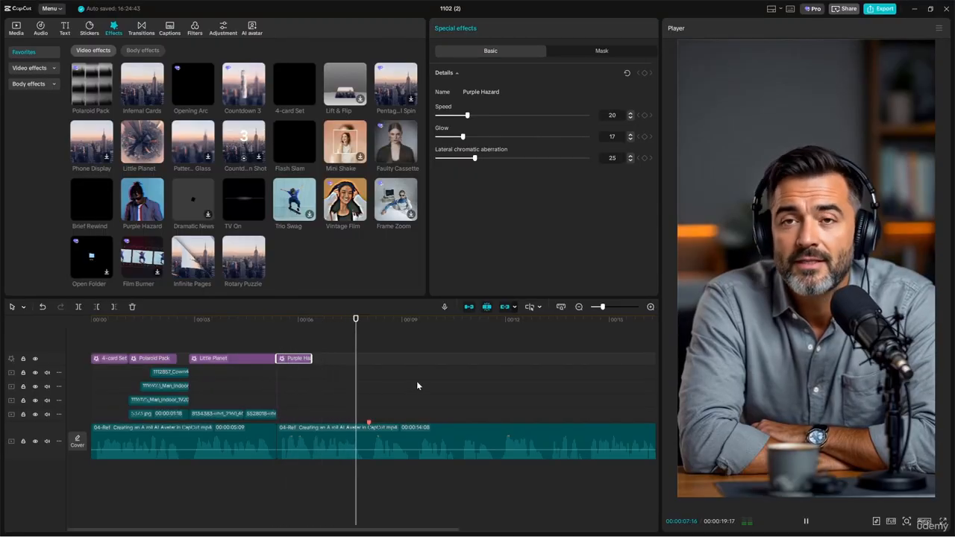
key("space")
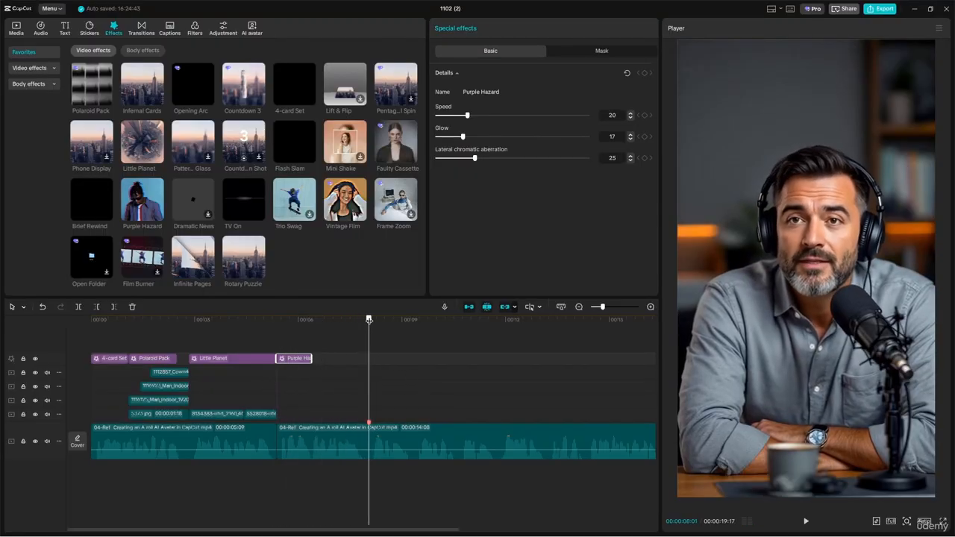